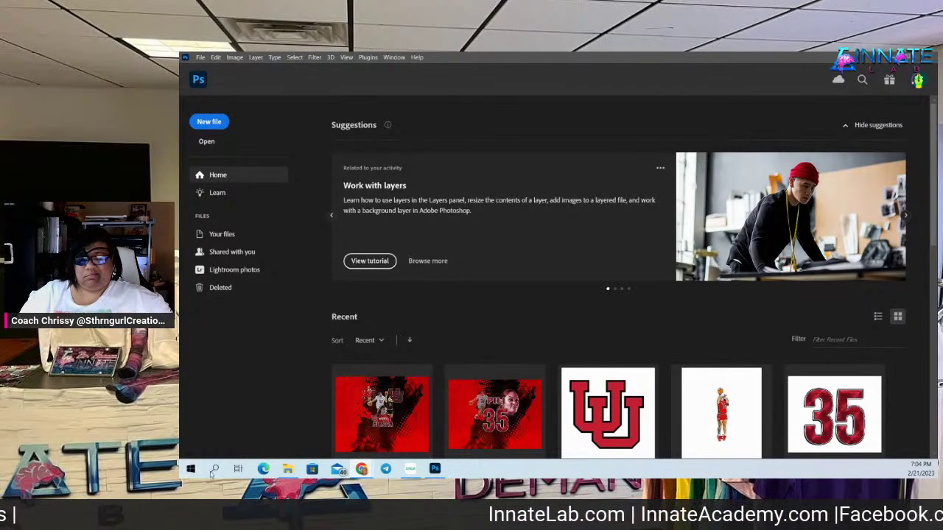
# - Open the contents of the button artwork smart object in Button Template and Mockup.tif for editing
pyautogui.scroll(-5, 426, 361)
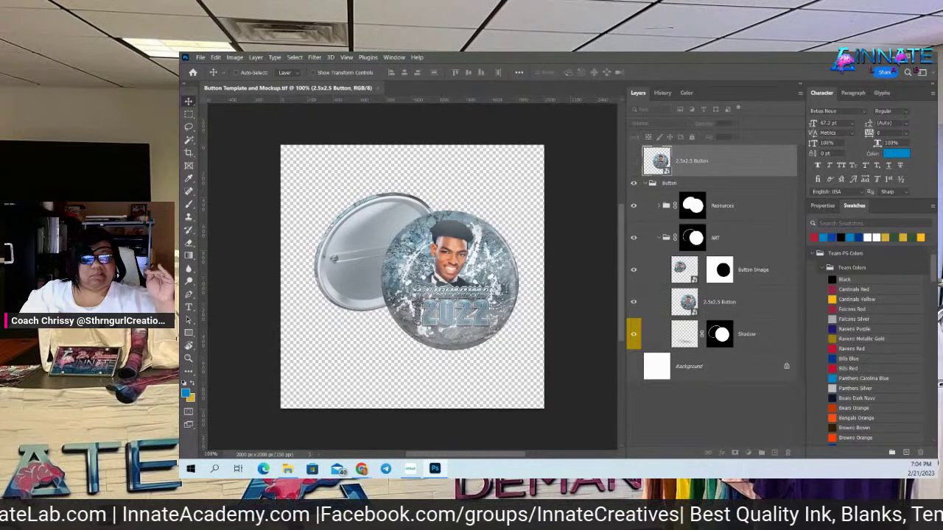
pyautogui.click(497, 219)
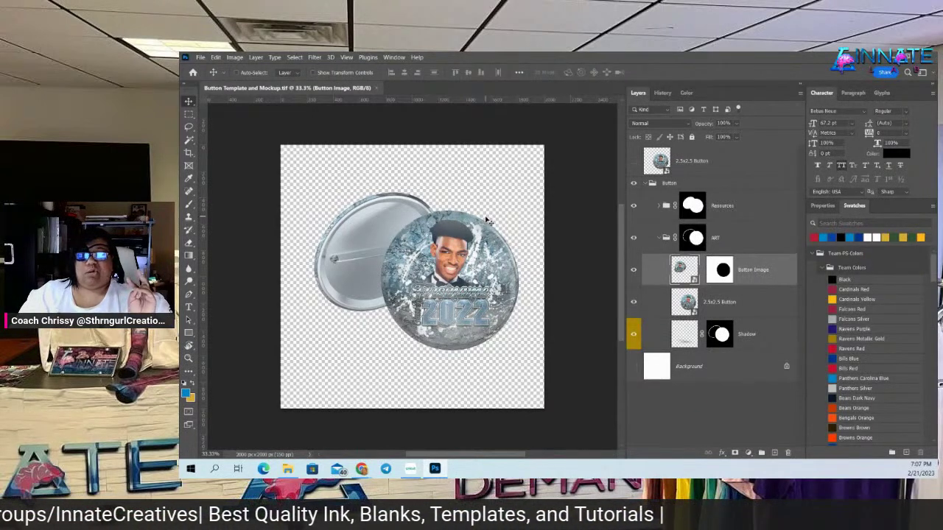
pyautogui.click(666, 171)
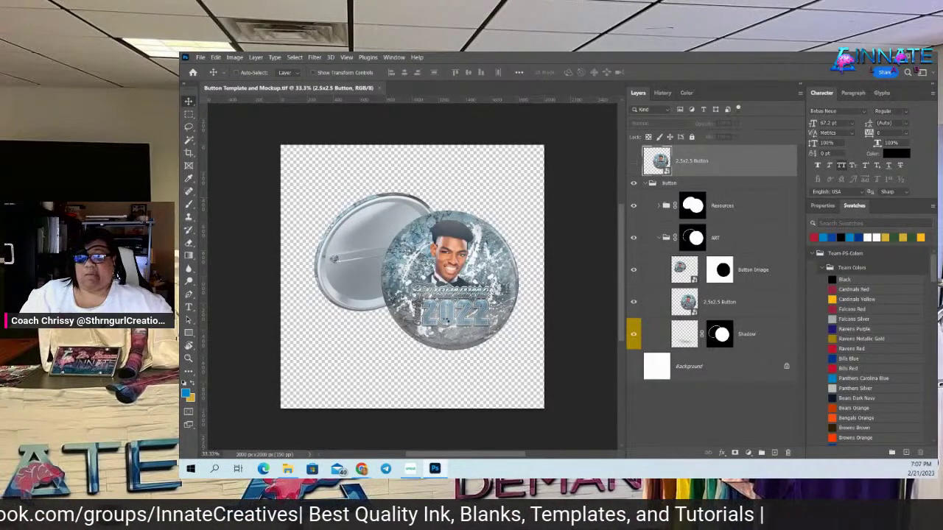
pyautogui.doubleClick(450, 307)
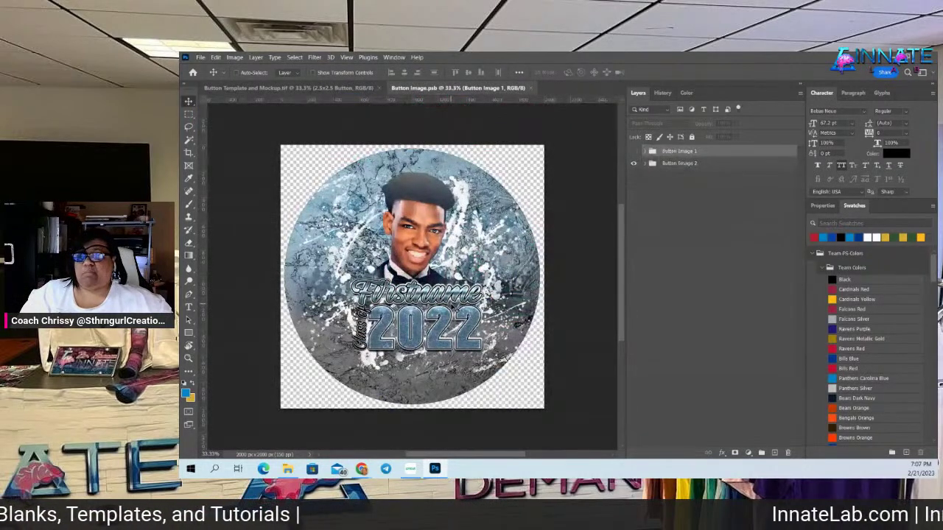
# - Show the Button Image 1 group in place of Button Image 2 and examine the layers inside it
pyautogui.click(635, 164)
pyautogui.click(633, 152)
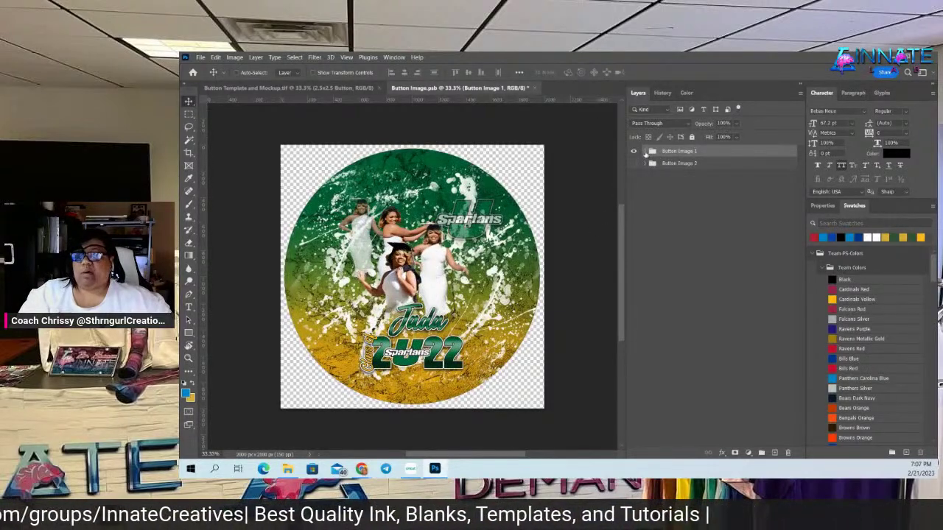
pyautogui.click(645, 151)
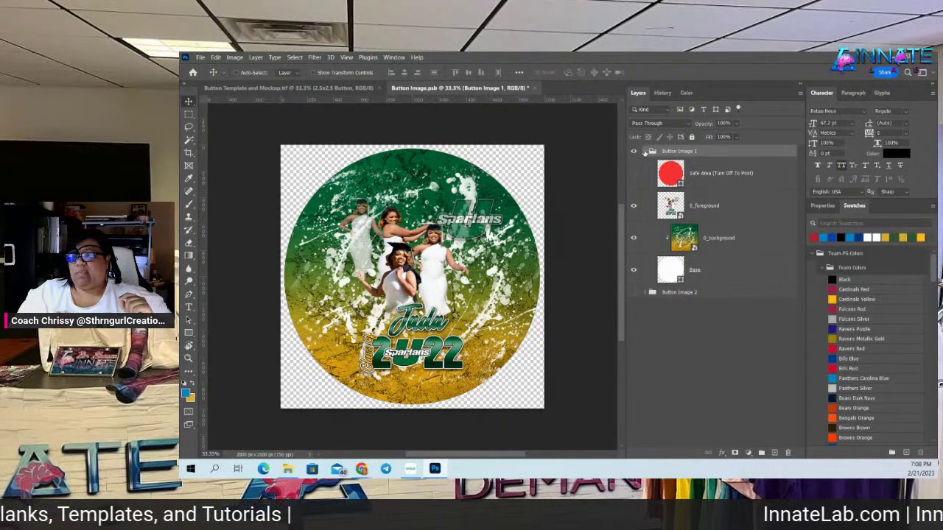
pyautogui.click(645, 151)
# - Show the Button Image 2 group in place of Button Image 1 and review its text, photo and background layers
pyautogui.click(634, 152)
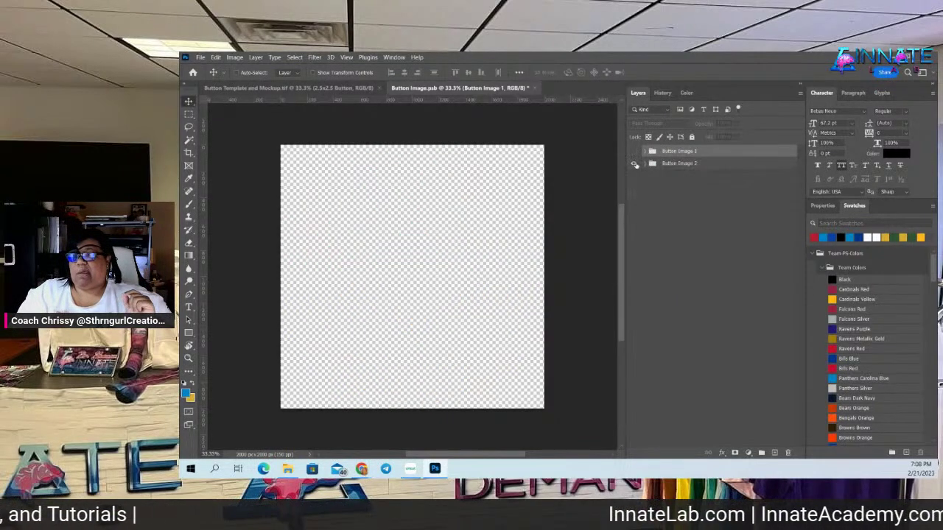
pyautogui.click(633, 163)
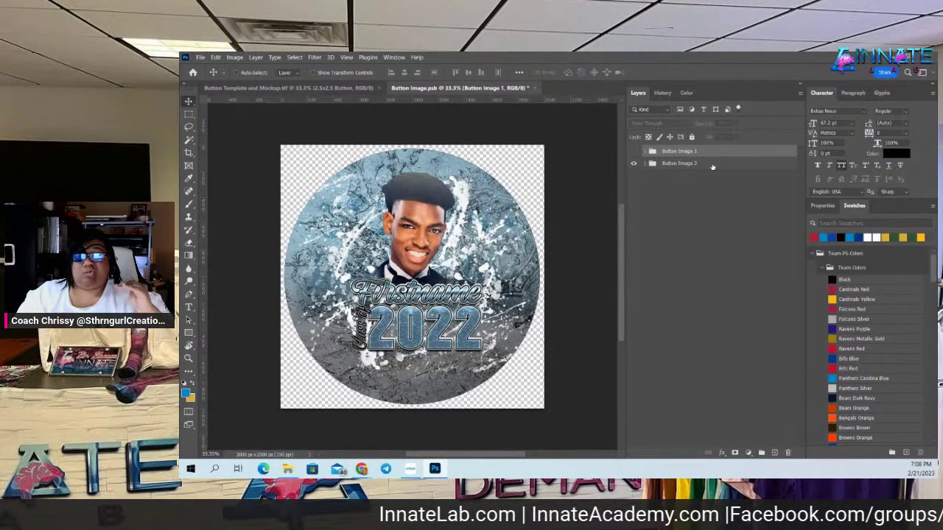
pyautogui.click(646, 163)
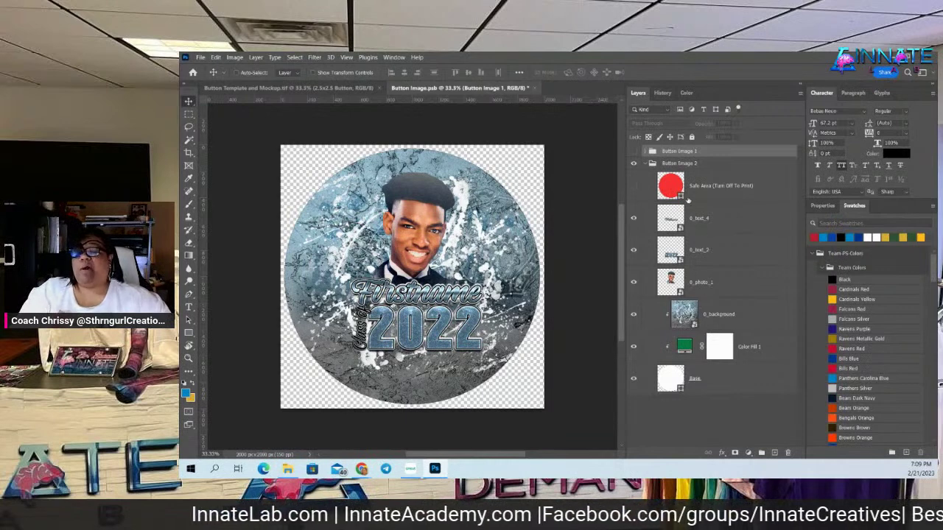
pyautogui.click(645, 163)
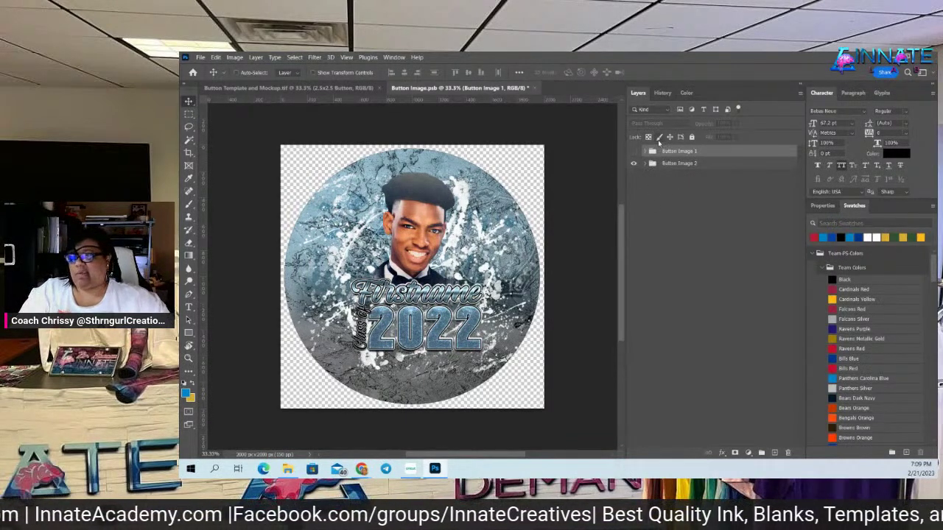
# - Place the maroon and black Background artwork inside Button Image 1's 0_background smart object, then save and close it
pyautogui.click(645, 151)
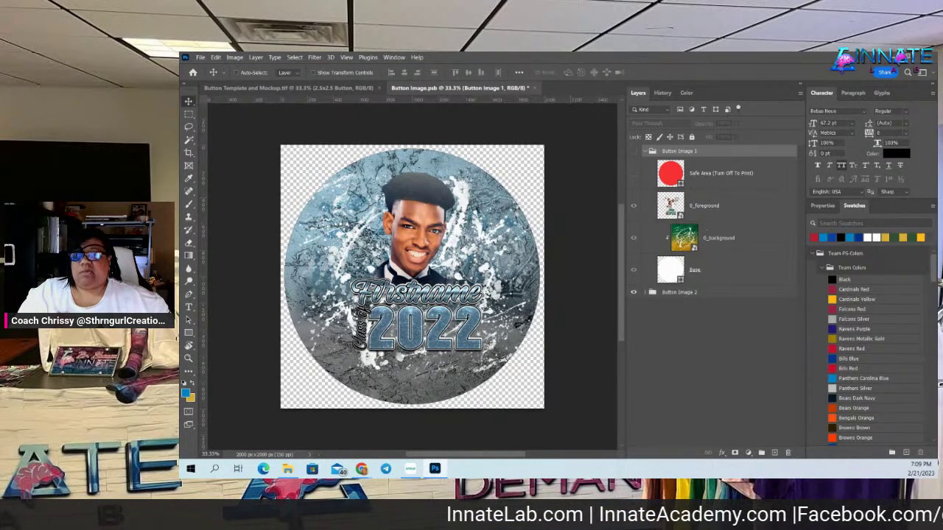
pyautogui.click(287, 469)
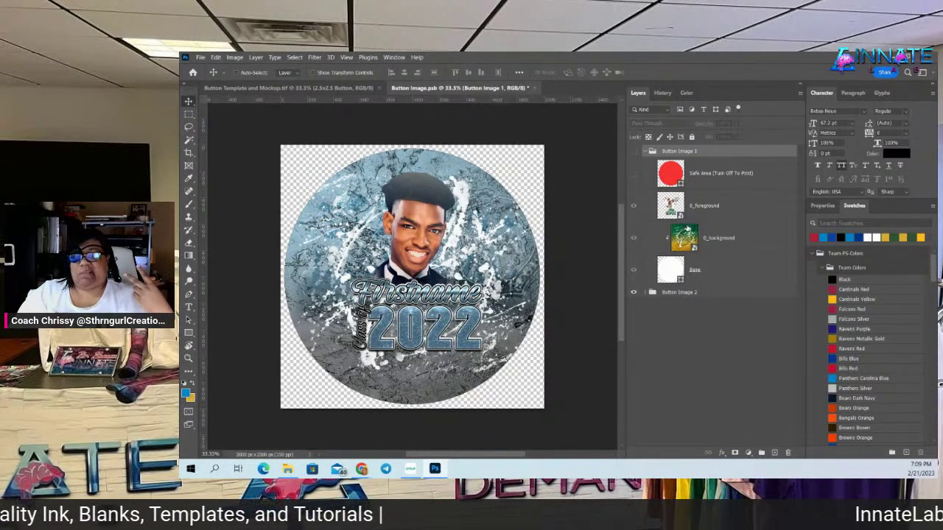
pyautogui.doubleClick(694, 249)
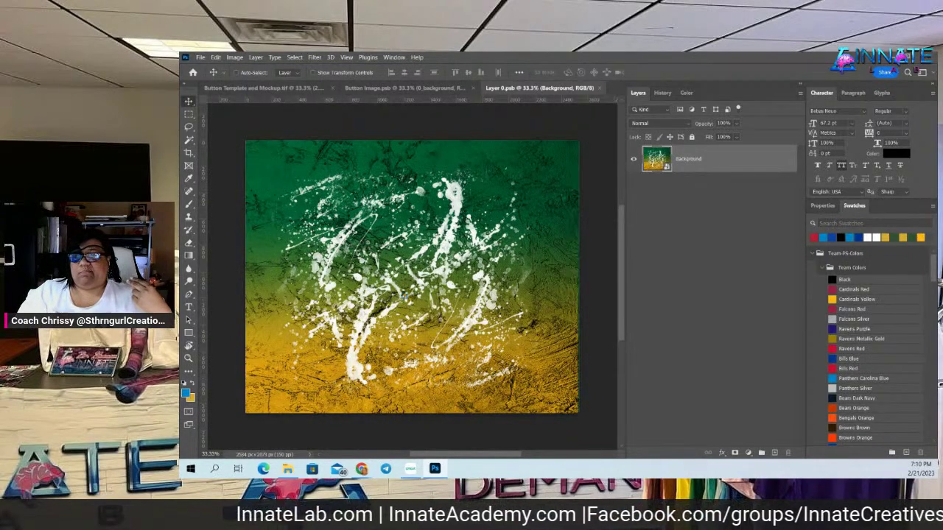
pyautogui.hotkey('ctrl', 't')
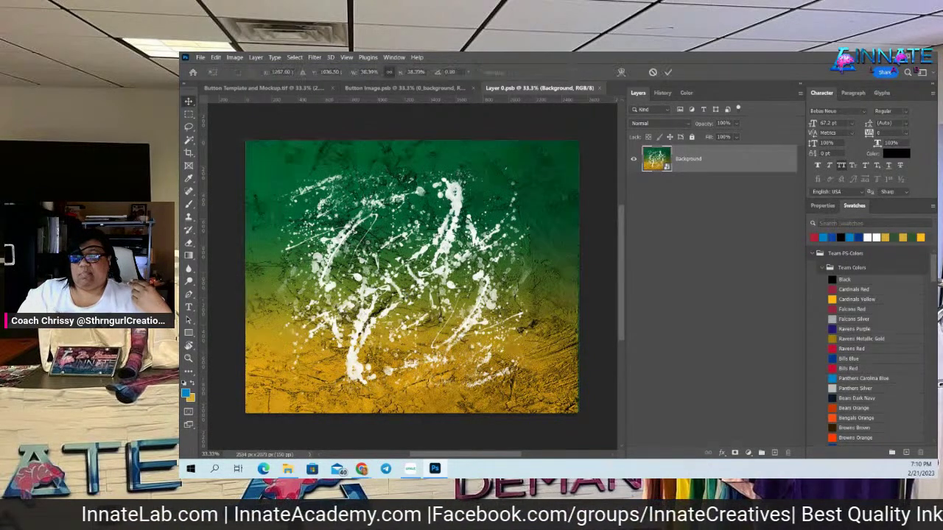
pyautogui.hotkey('ctrl', 'v')
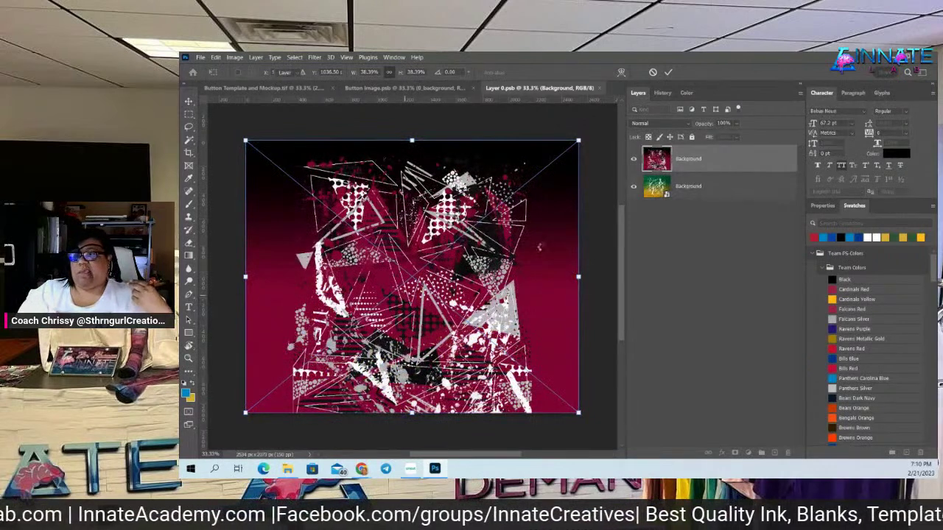
pyautogui.press('Return')
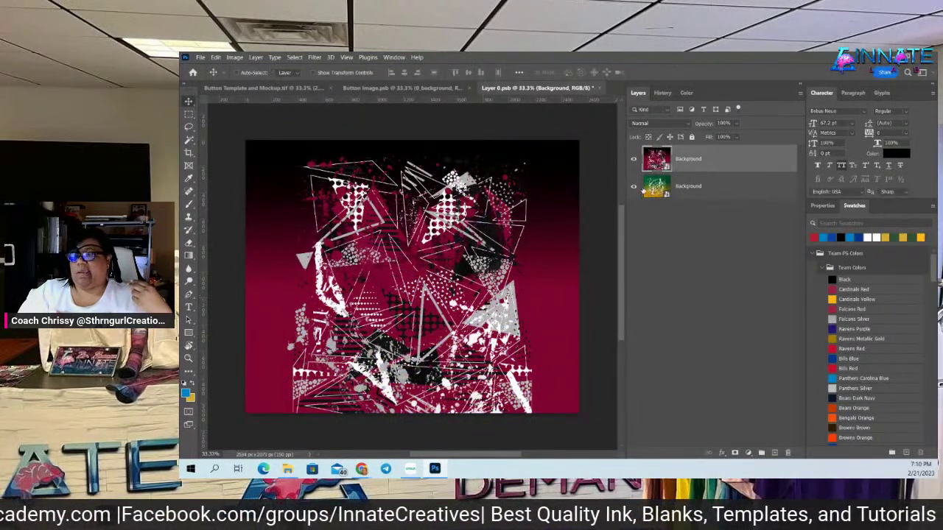
pyautogui.click(599, 88)
pyautogui.click(537, 214)
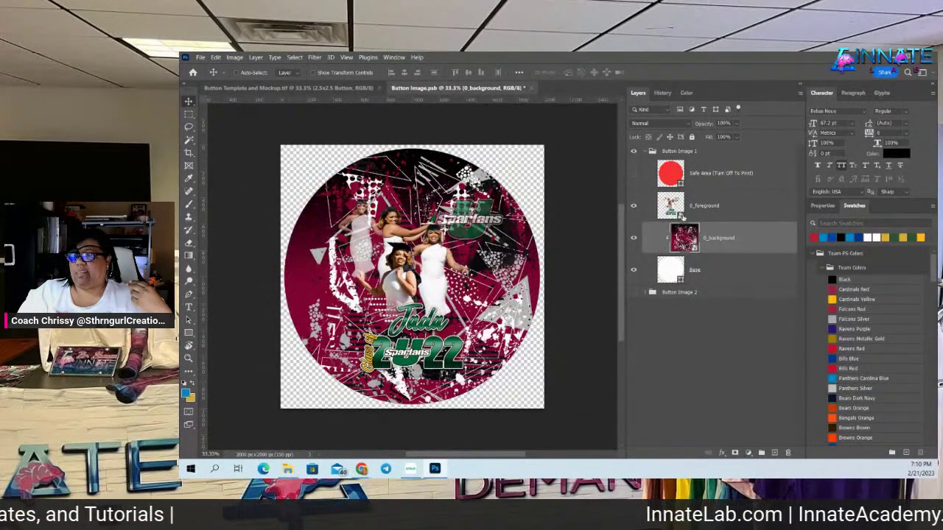
# - Place the TSU Tigers Foreground artwork in the 0_foreground smart object, hide the old graduation layer, and save and close it
pyautogui.doubleClick(672, 210)
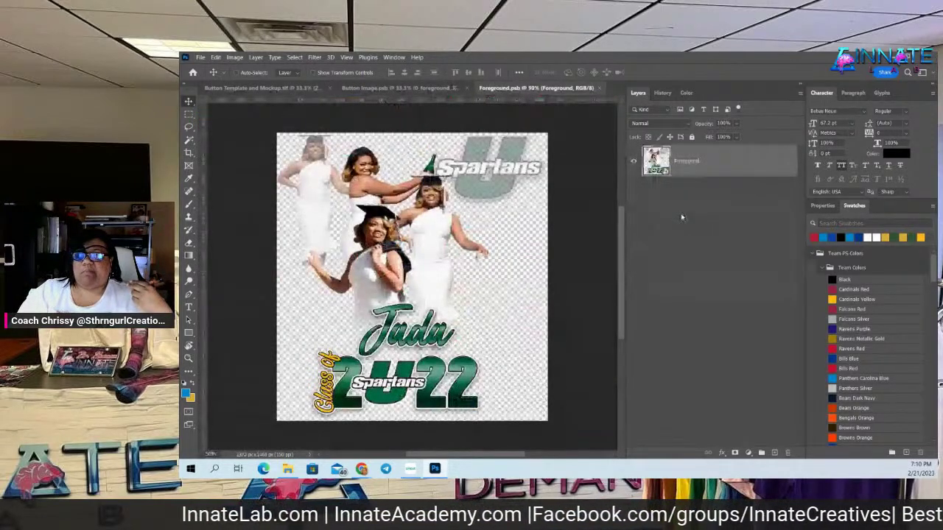
pyautogui.hotkey('ctrl', 'v')
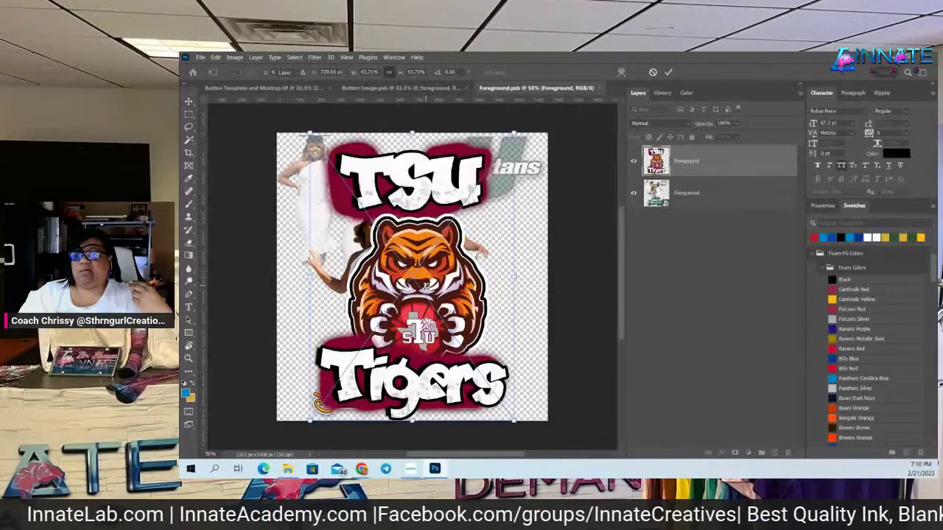
pyautogui.press('Return')
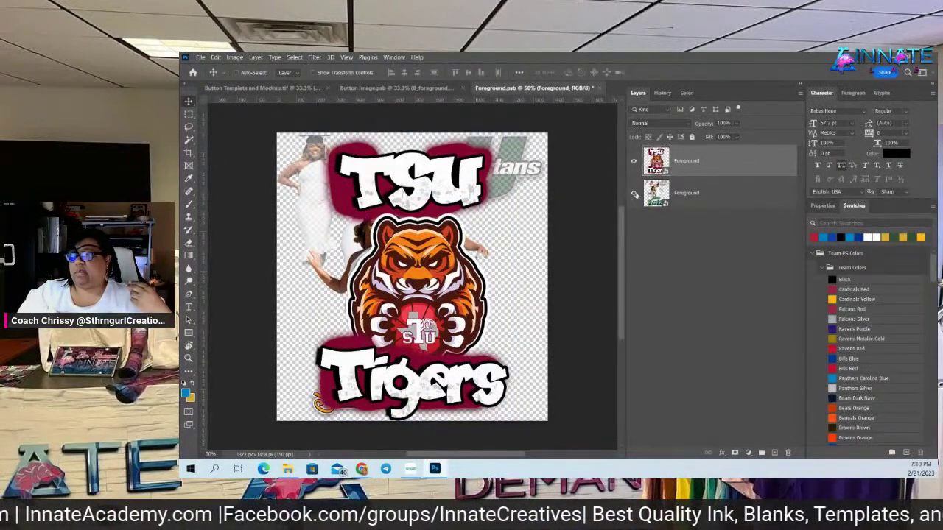
pyautogui.click(634, 194)
pyautogui.click(598, 87)
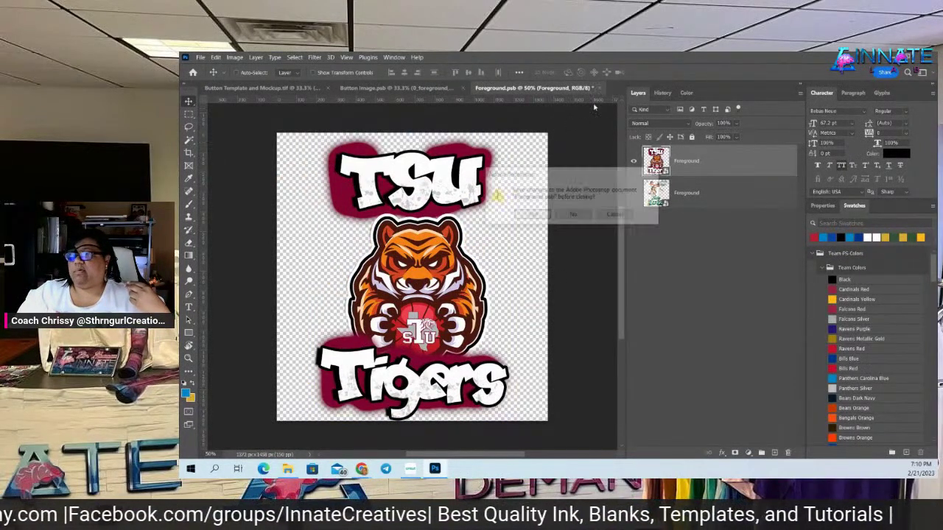
pyautogui.click(535, 213)
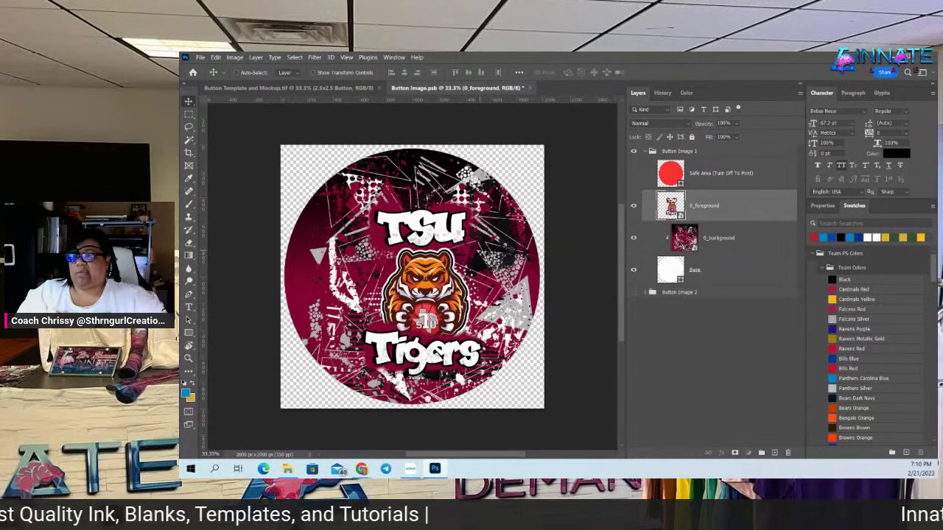
# - Using the Safe Area overlay as a temporary guide, enlarge the 0_foreground artwork to about 99% and centre it on the button
pyautogui.click(632, 174)
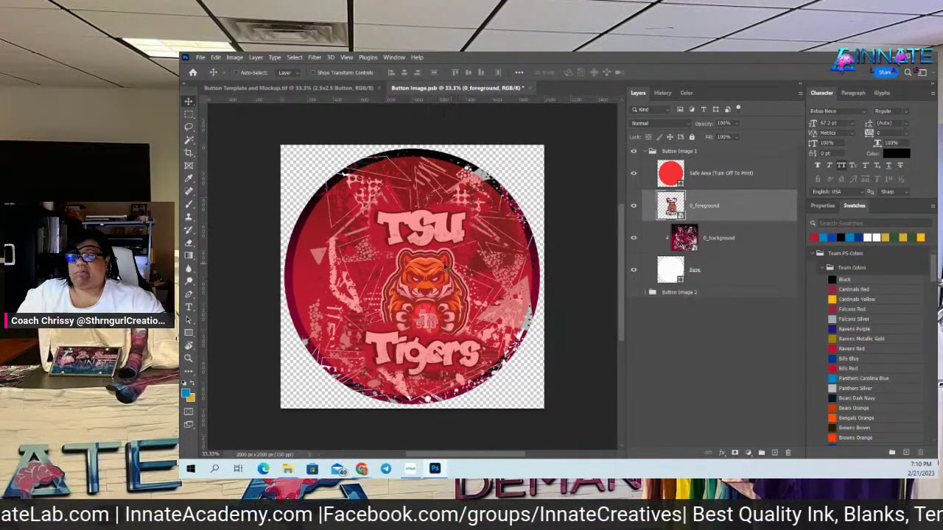
pyautogui.moveTo(442, 267)
pyautogui.mouseDown()
pyautogui.moveTo(424, 274)
pyautogui.moveTo(436, 264)
pyautogui.mouseUp()
pyautogui.hotkey('ctrl', 't')
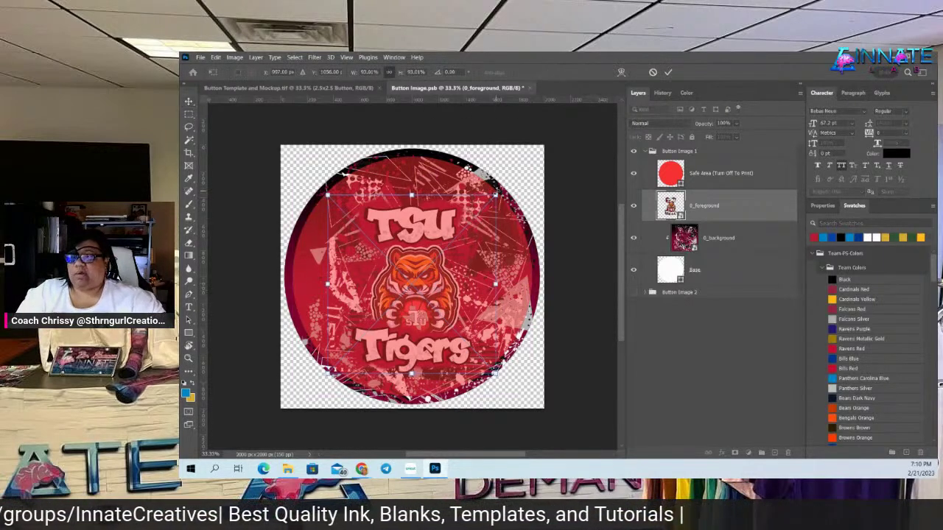
pyautogui.moveTo(497, 194); pyautogui.dragTo(498, 193)
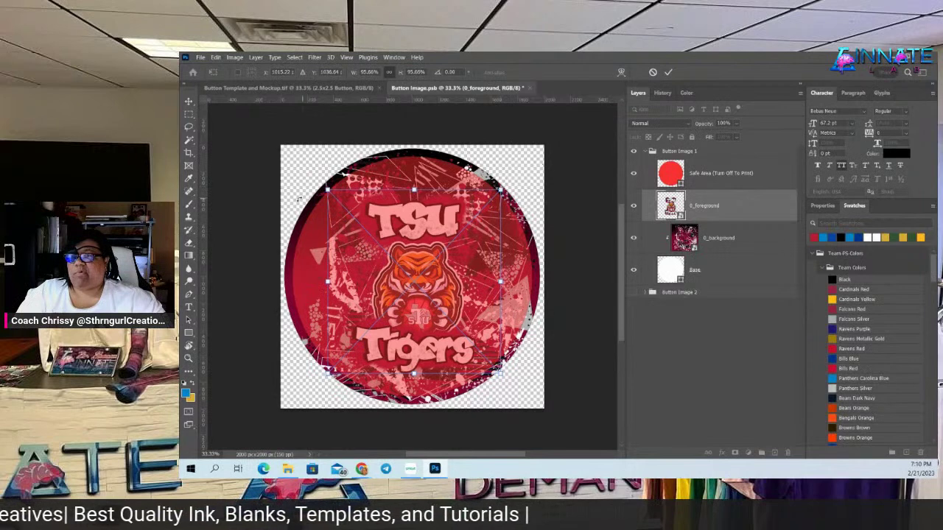
pyautogui.moveTo(327, 189); pyautogui.dragTo(322, 183)
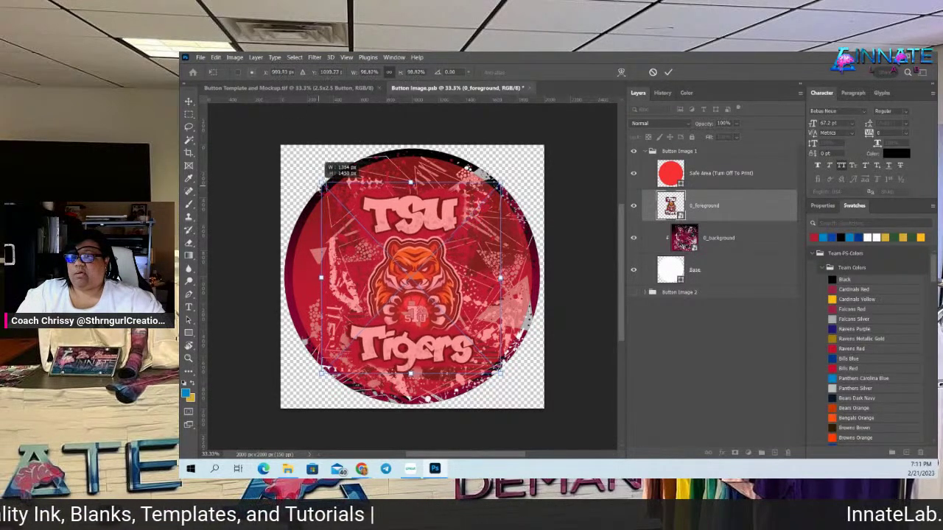
pyautogui.moveTo(420, 261)
pyautogui.mouseDown()
pyautogui.moveTo(422, 254)
pyautogui.moveTo(424, 262)
pyautogui.mouseUp()
pyautogui.press('Return')
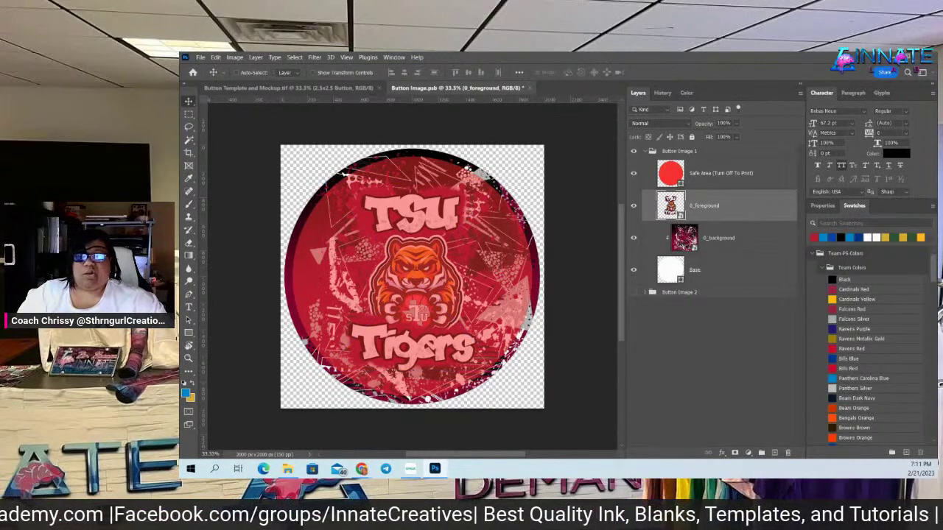
pyautogui.click(635, 175)
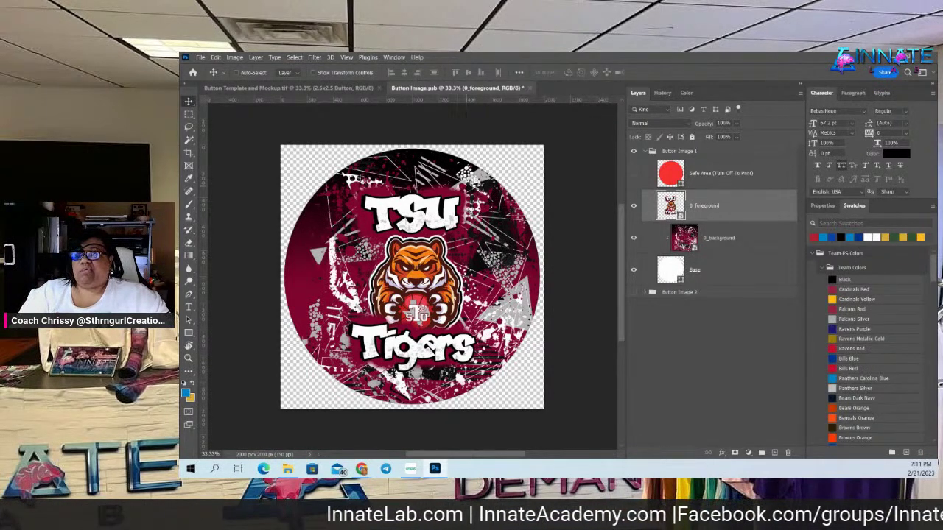
pyautogui.click(199, 56)
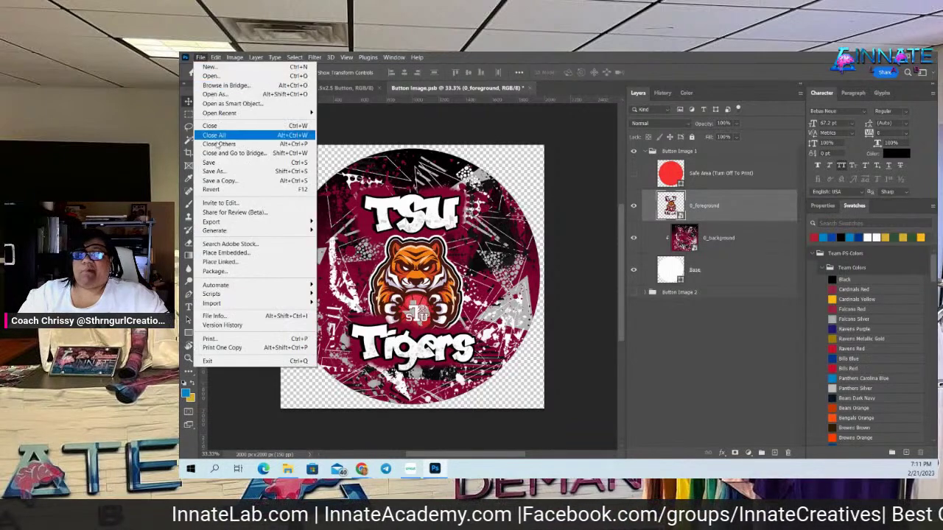
pyautogui.click(220, 180)
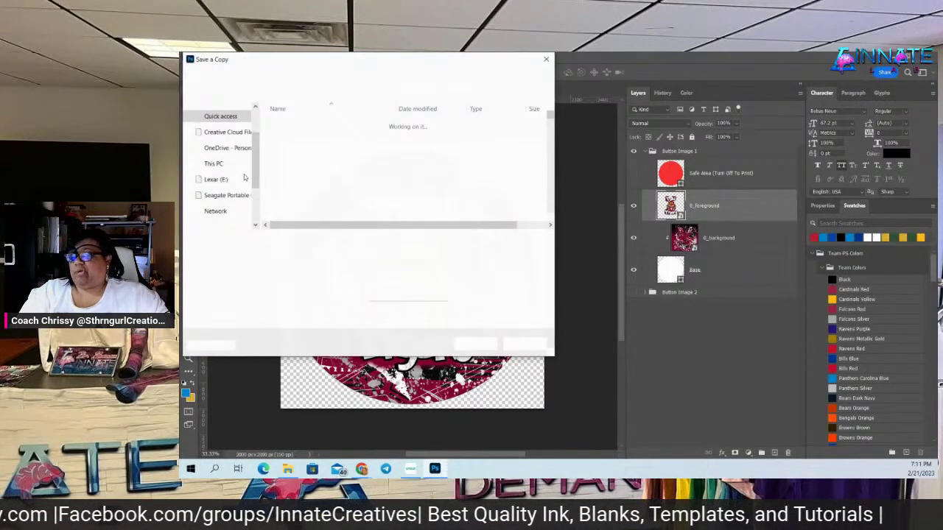
pyautogui.press('Escape')
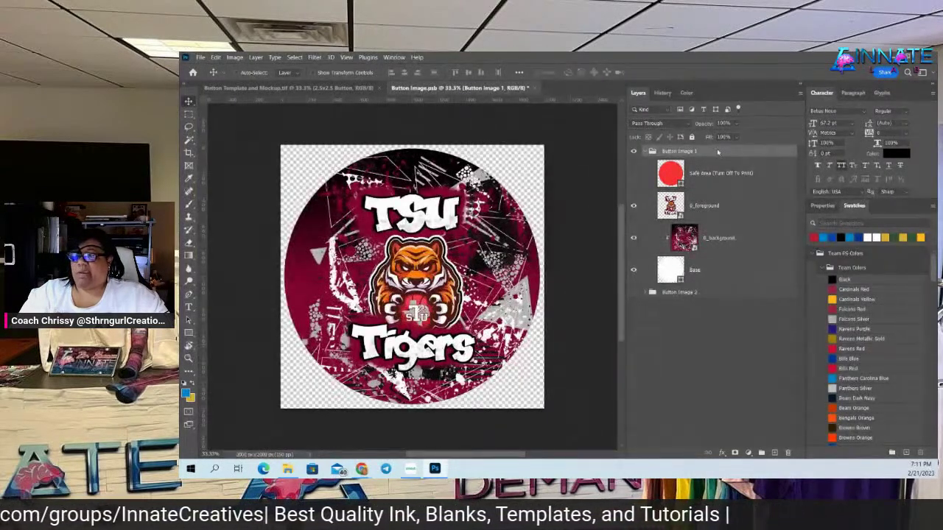
# - Try to export the Button Image 1 group as a PNG in the TSU Tigers folder
pyautogui.rightClick(718, 151)
pyautogui.click(748, 135)
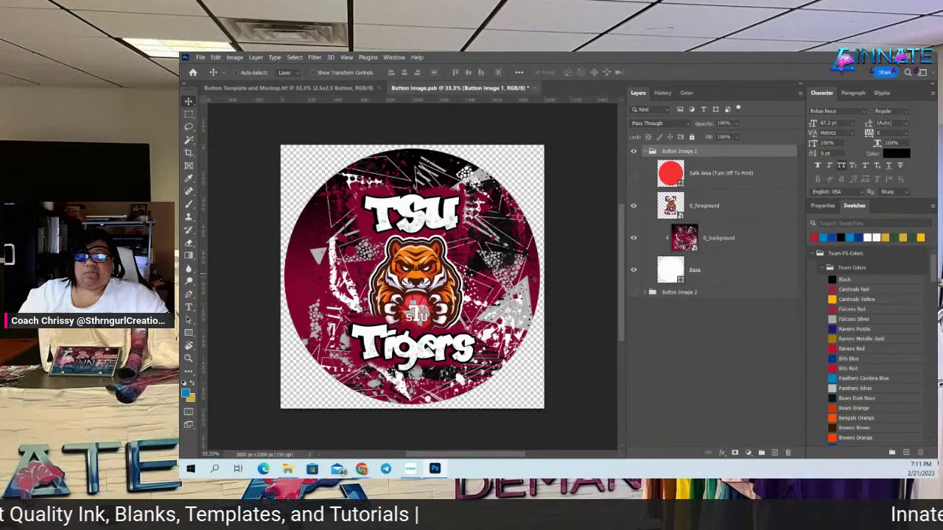
pyautogui.hotkey('ctrl', 'shift', 's')
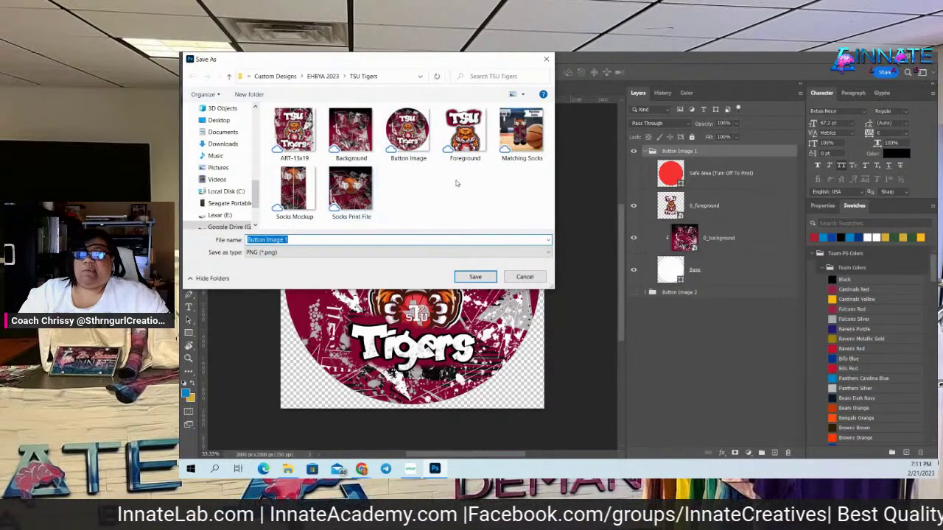
pyautogui.click(531, 278)
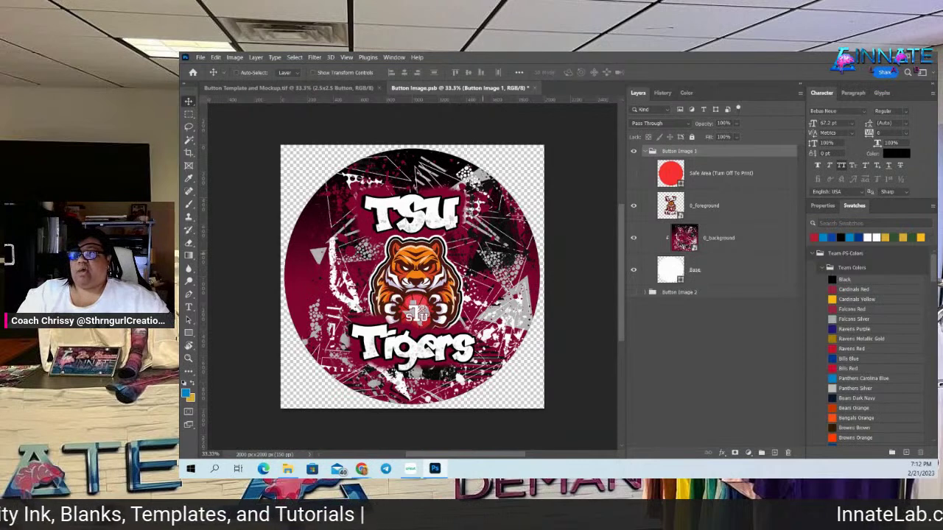
# - Save and close the Button Image smart object to update the button mockup with the TSU Tigers design
pyautogui.click(536, 88)
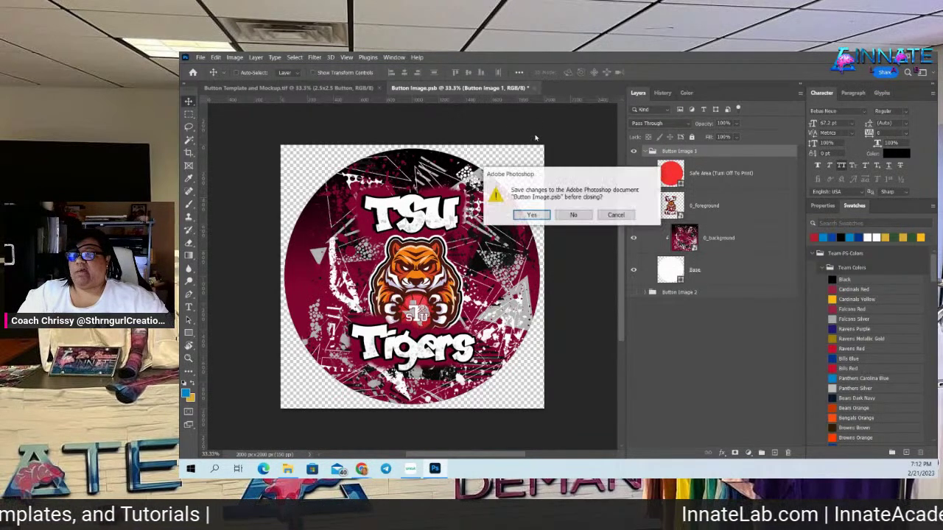
pyautogui.click(532, 215)
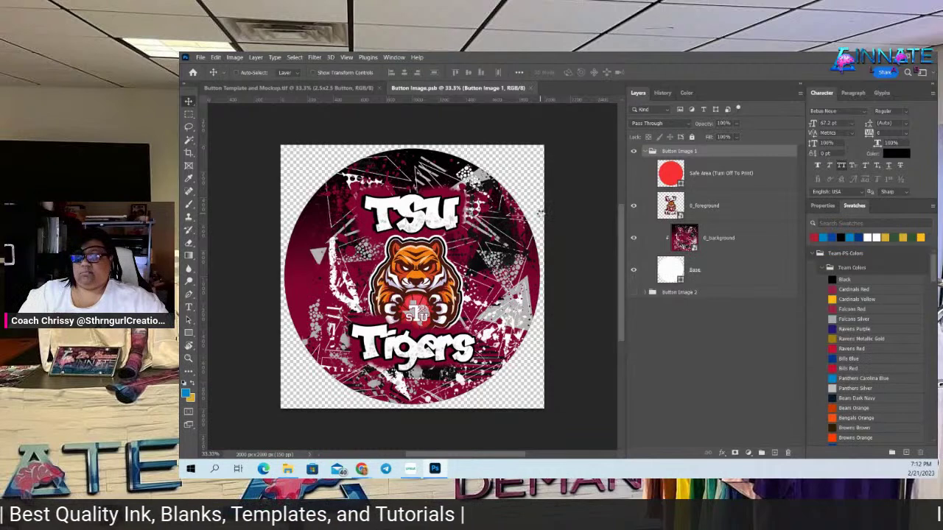
pyautogui.hotkey('ctrl', 'w')
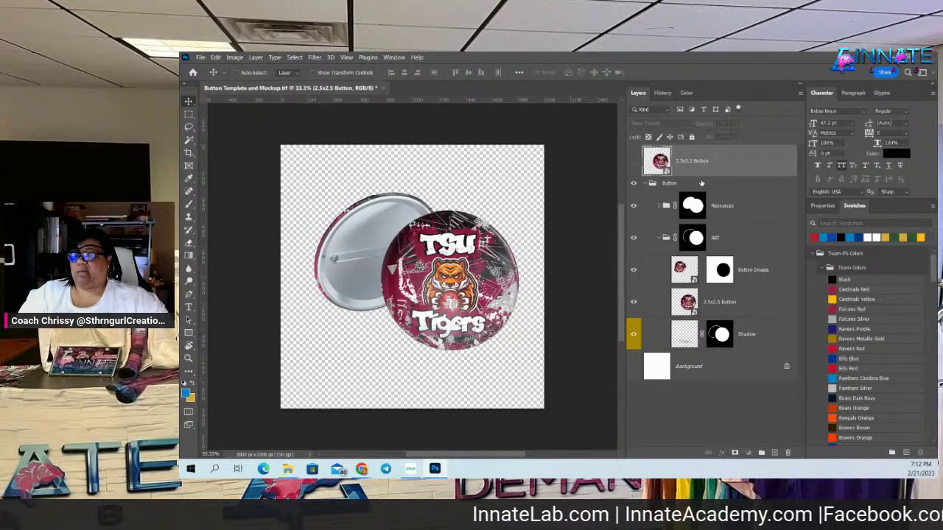
# - Export the mockup's Button group as a PNG in the TSU Tigers folder
pyautogui.click(701, 184)
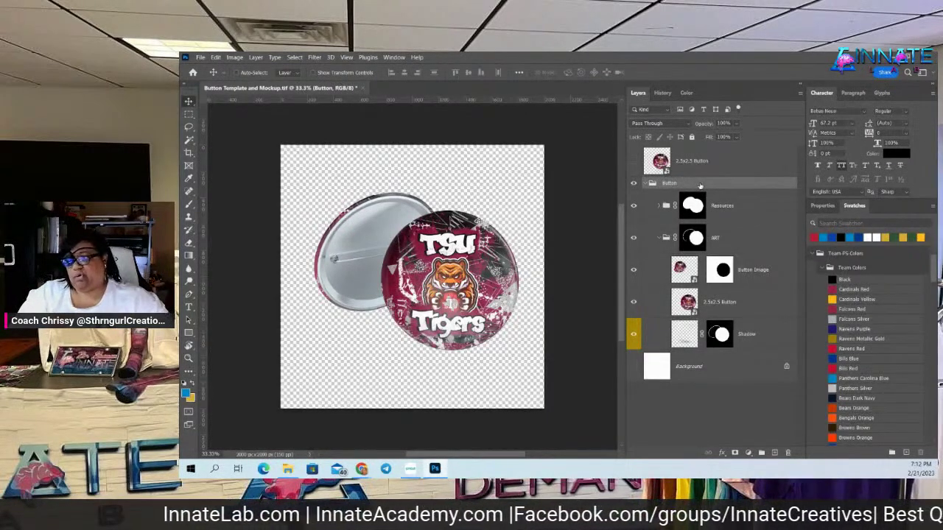
pyautogui.rightClick(724, 184)
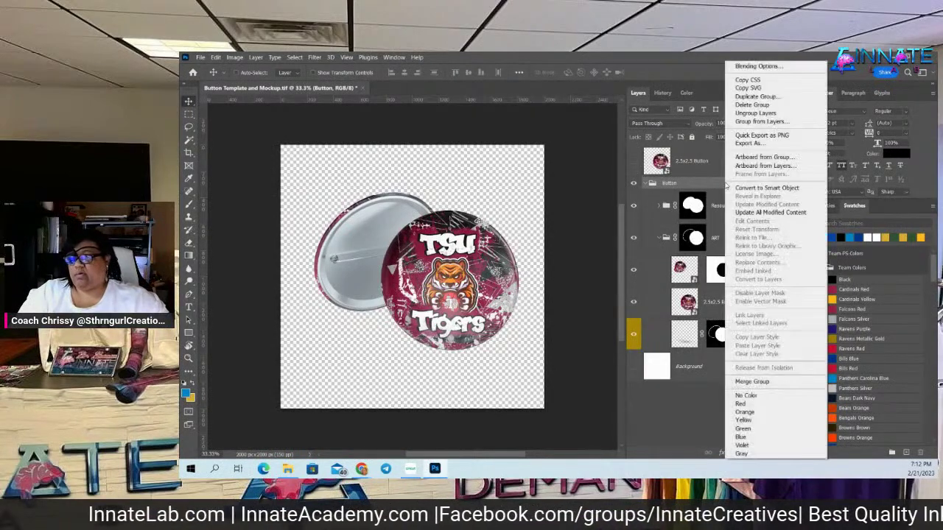
pyautogui.click(749, 143)
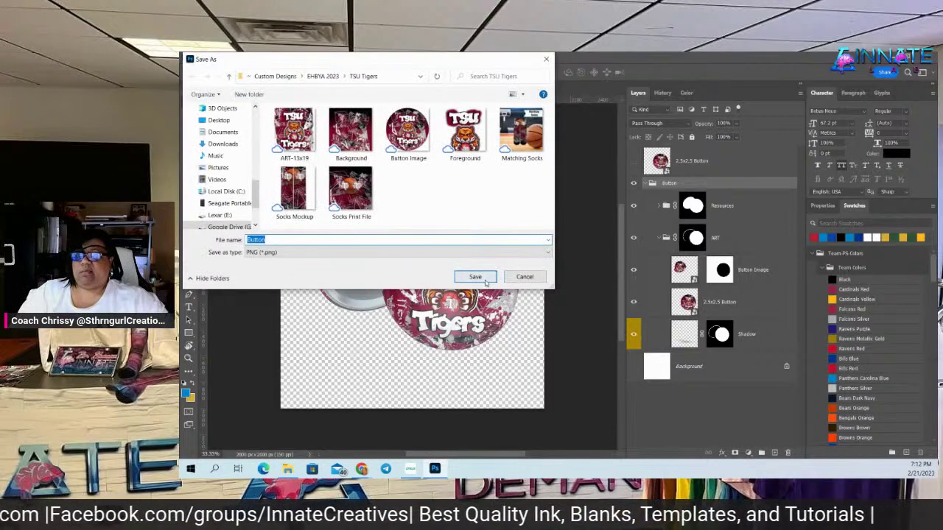
pyautogui.click(483, 278)
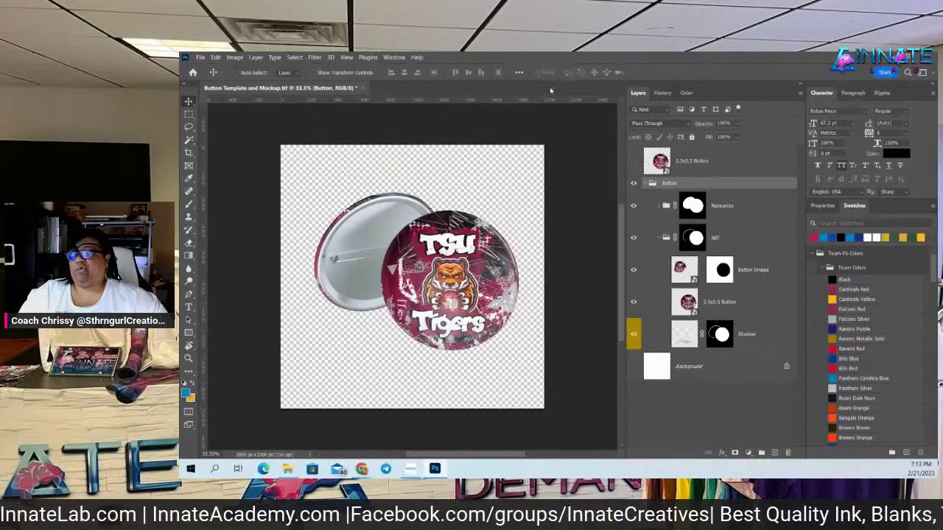
# - Switch to Cricut Design Space and load the Button Image file from the computer as a new image upload
pyautogui.click(893, 59)
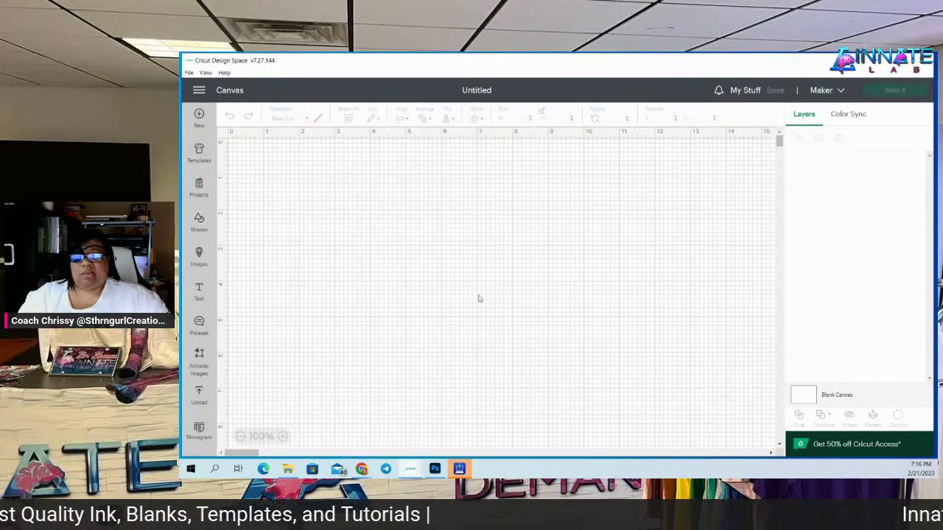
pyautogui.click(200, 395)
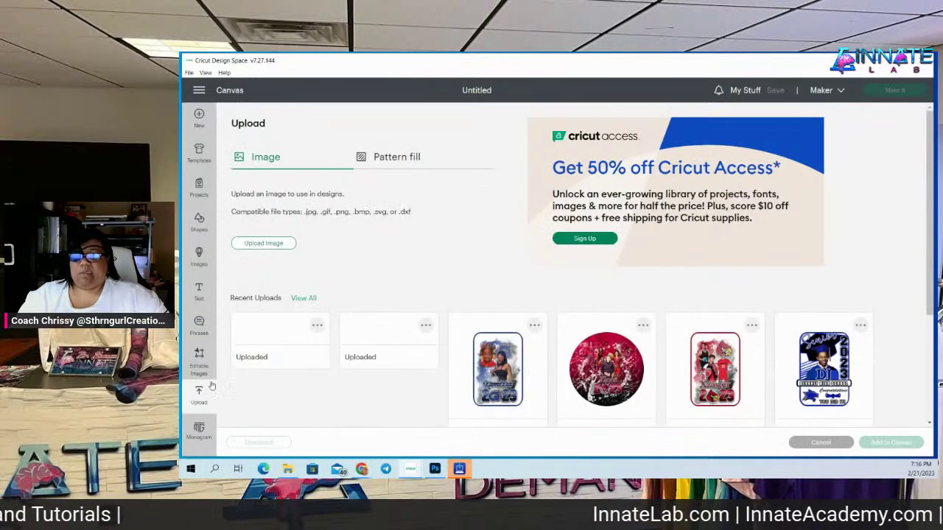
pyautogui.click(266, 244)
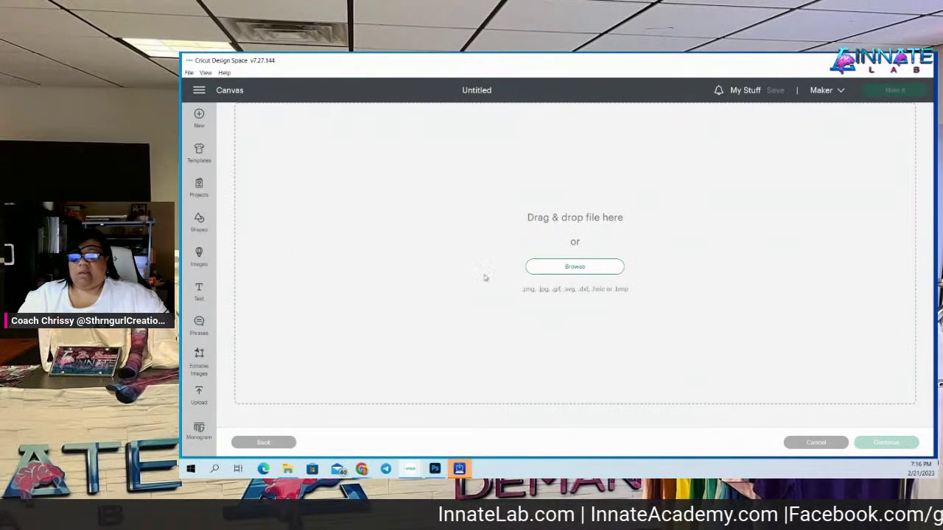
pyautogui.click(580, 270)
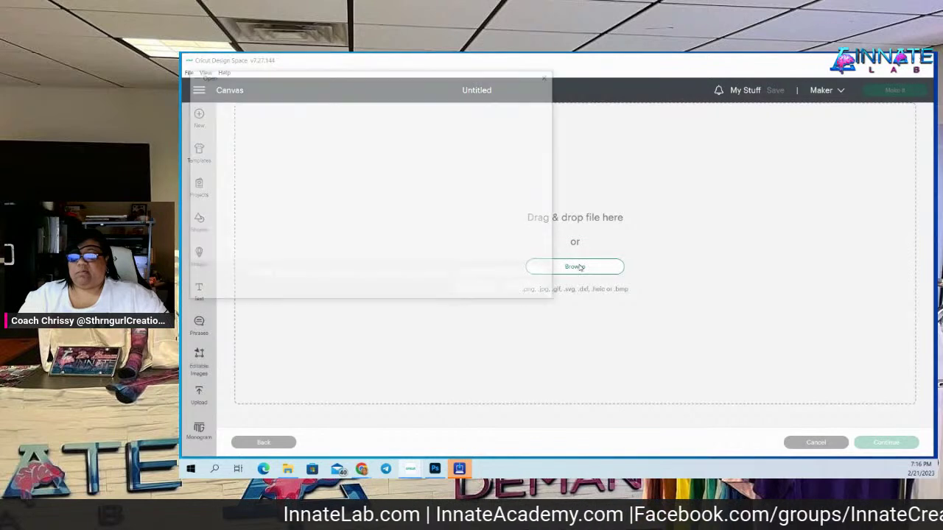
pyautogui.click(420, 153)
pyautogui.click(478, 290)
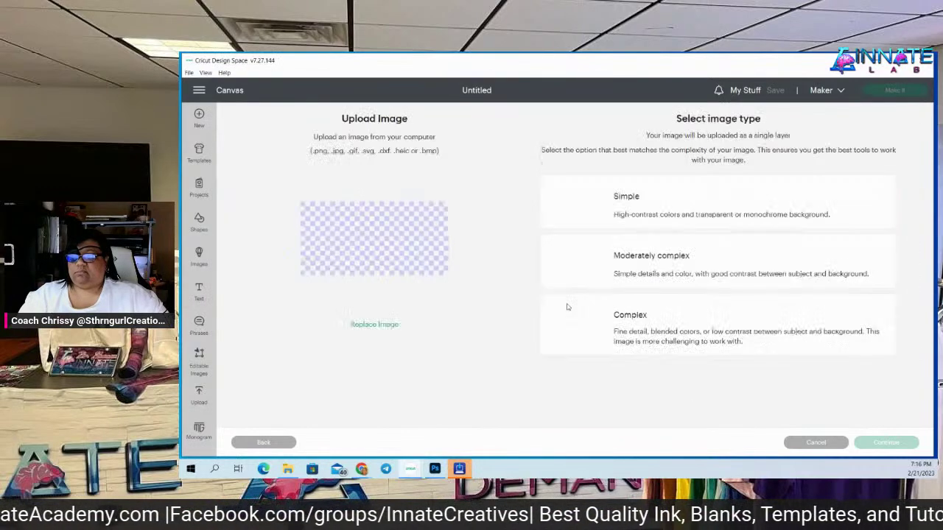
# - Set the image type to Complex, keep the background as is, and upload it as a Print Then Cut image
pyautogui.click(637, 330)
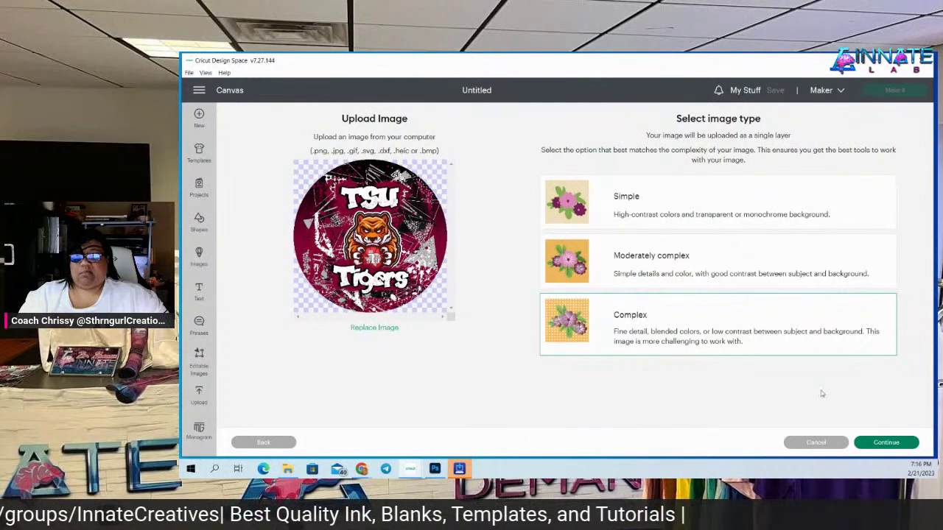
pyautogui.click(887, 442)
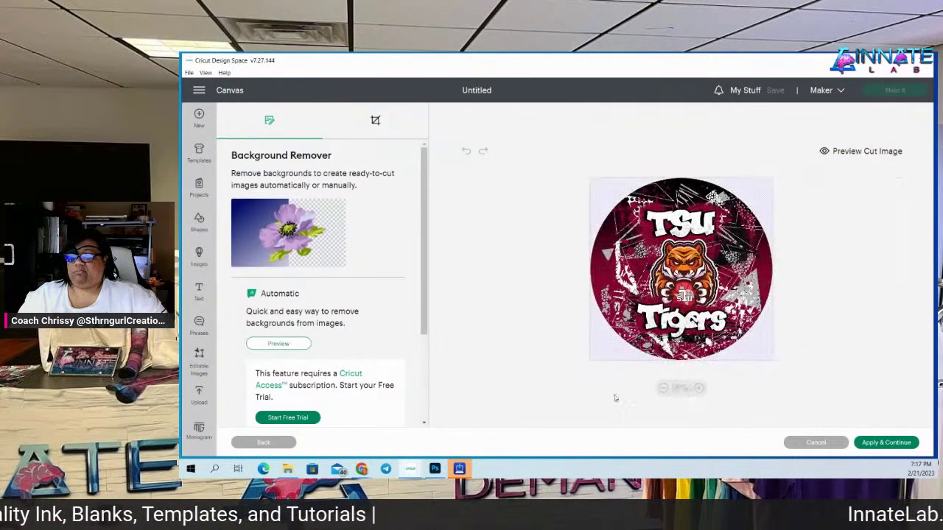
pyautogui.click(893, 443)
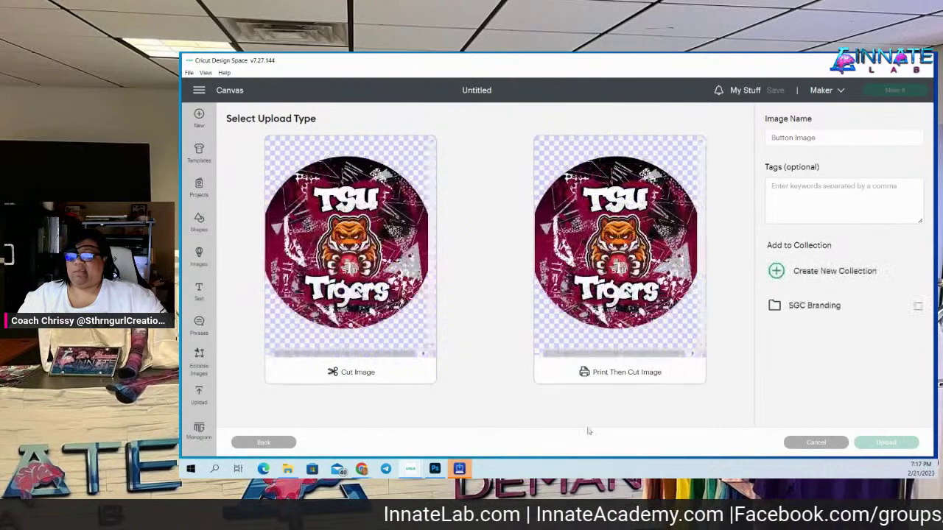
pyautogui.click(629, 375)
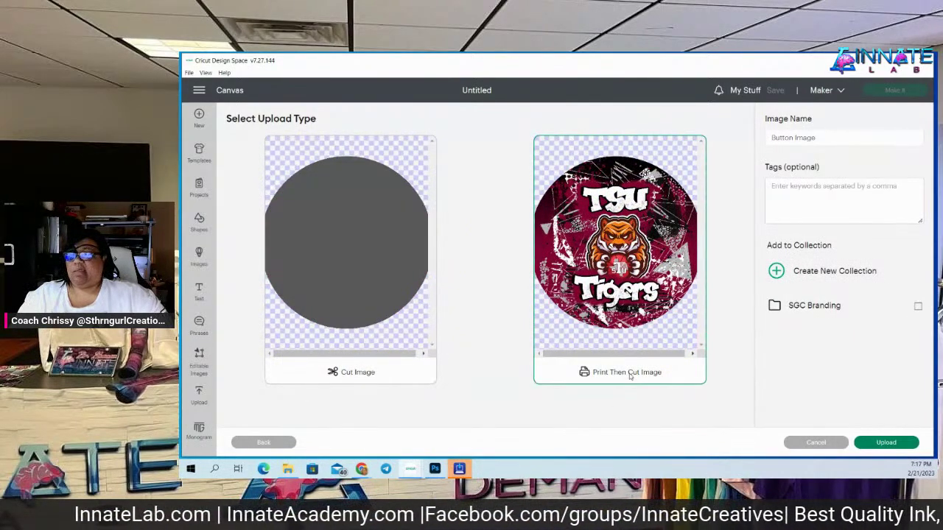
pyautogui.click(882, 443)
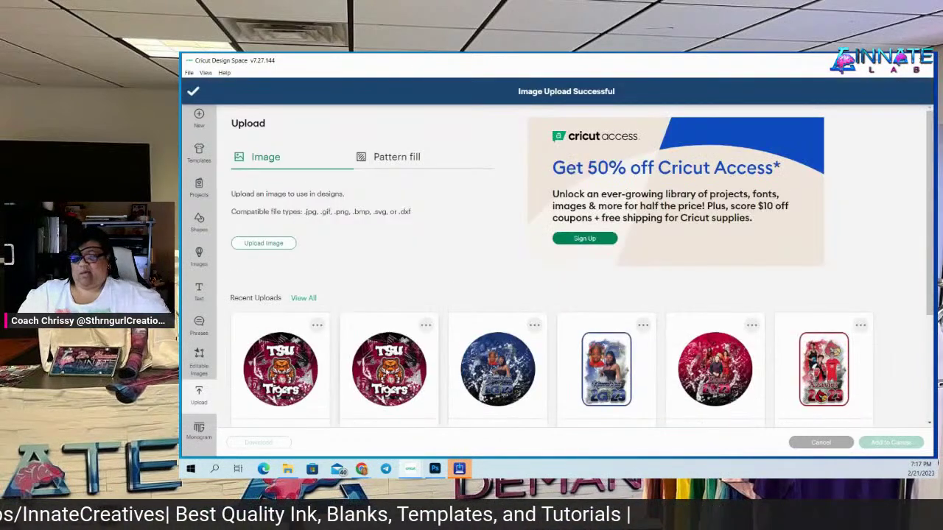
# - Add the newly uploaded Button Image to the canvas and set its width to 2.56 in with proportions locked
pyautogui.click(302, 374)
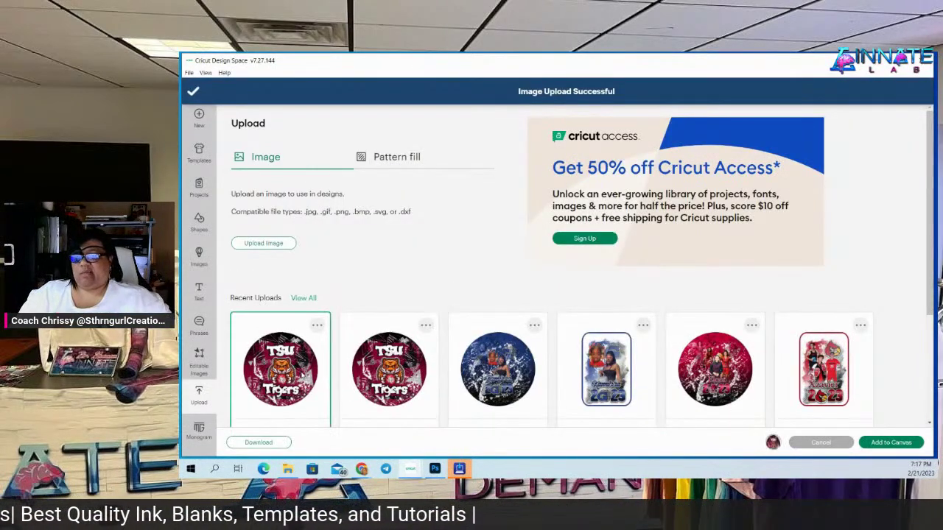
pyautogui.click(893, 445)
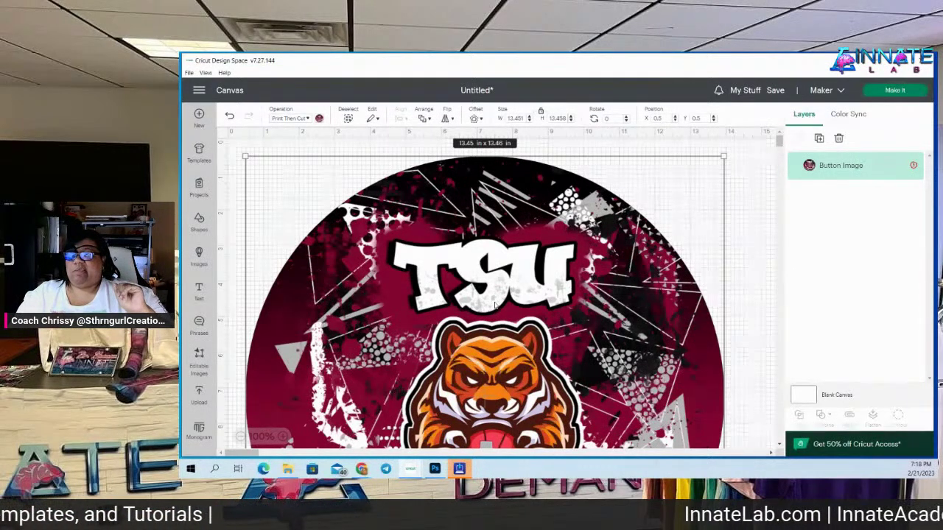
pyautogui.click(504, 119)
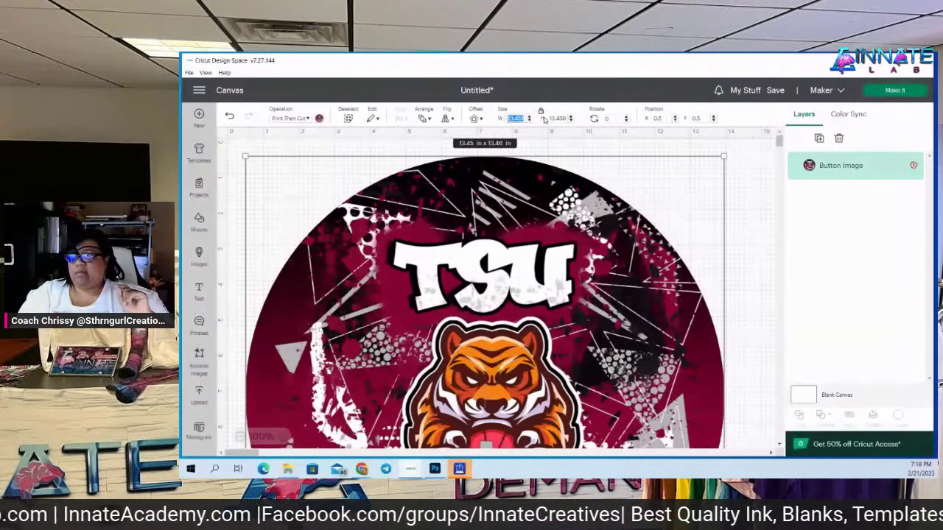
pyautogui.write('2.56')
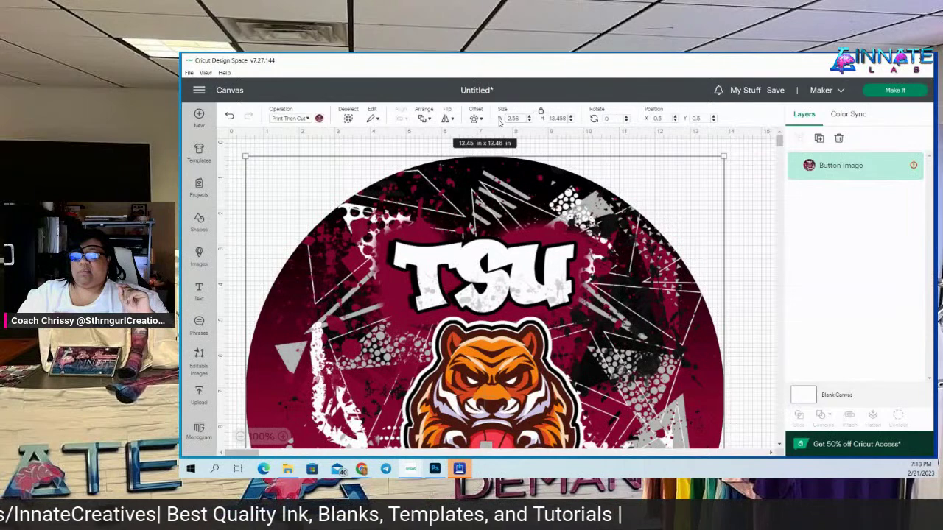
pyautogui.press('Return')
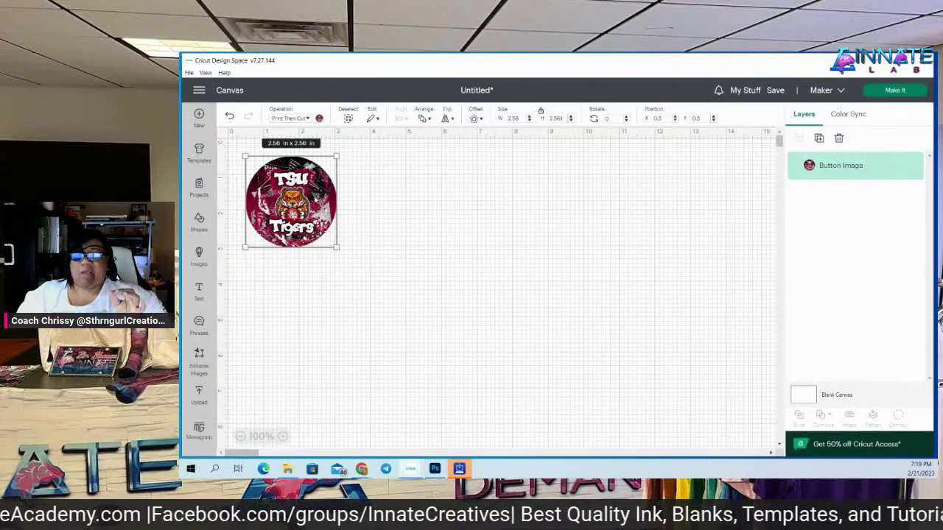
# - Duplicate the Button Image five times on the canvas to make six copies
pyautogui.click(819, 139)
pyautogui.click(819, 139)
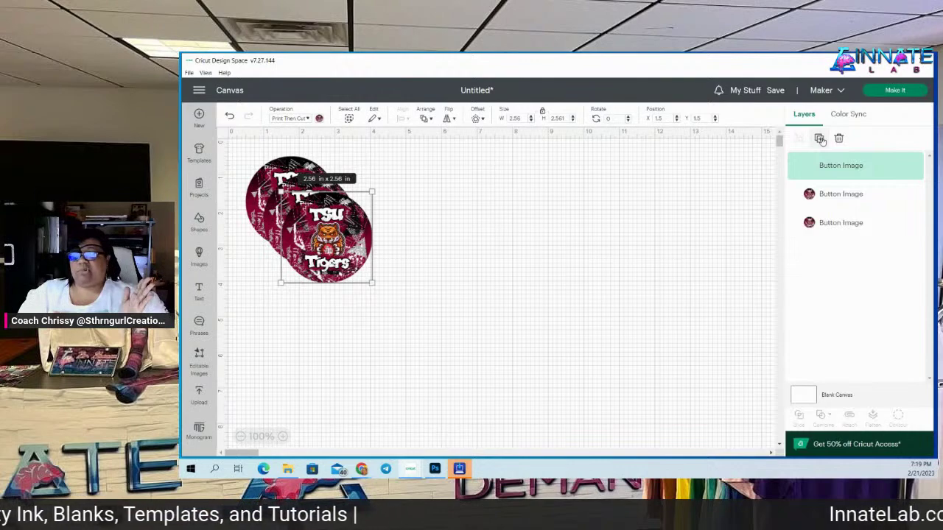
pyautogui.click(820, 139)
pyautogui.click(820, 139)
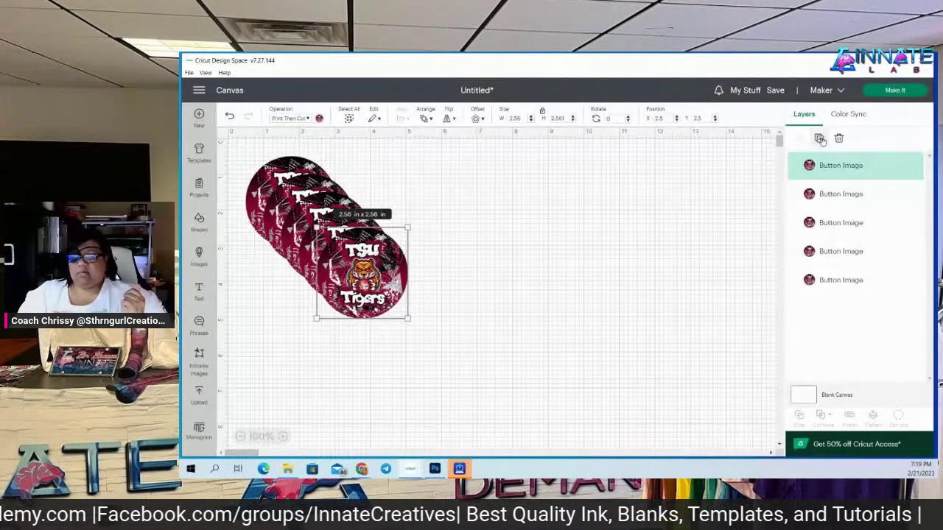
pyautogui.click(820, 140)
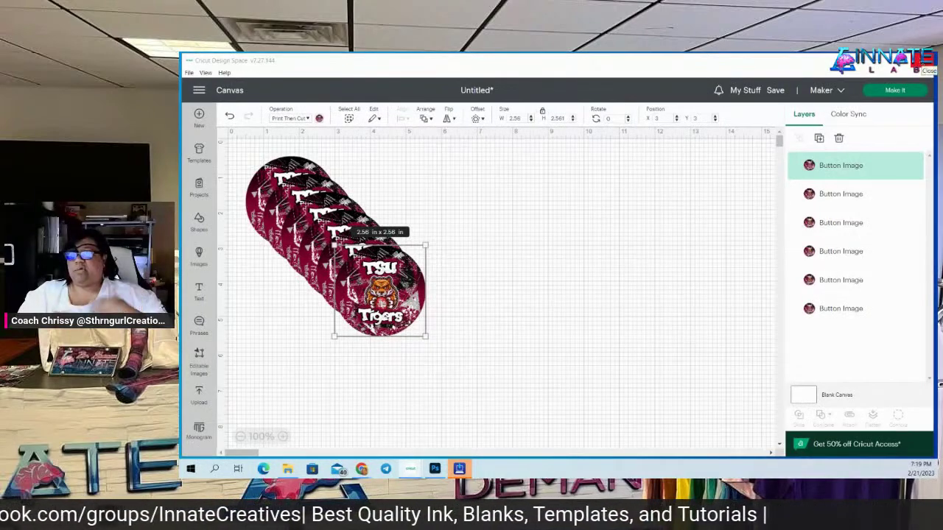
# - Quit the canvas window and send the prepared button sheet in the Make window to the printer with Use System Dialog enabled
pyautogui.click(926, 63)
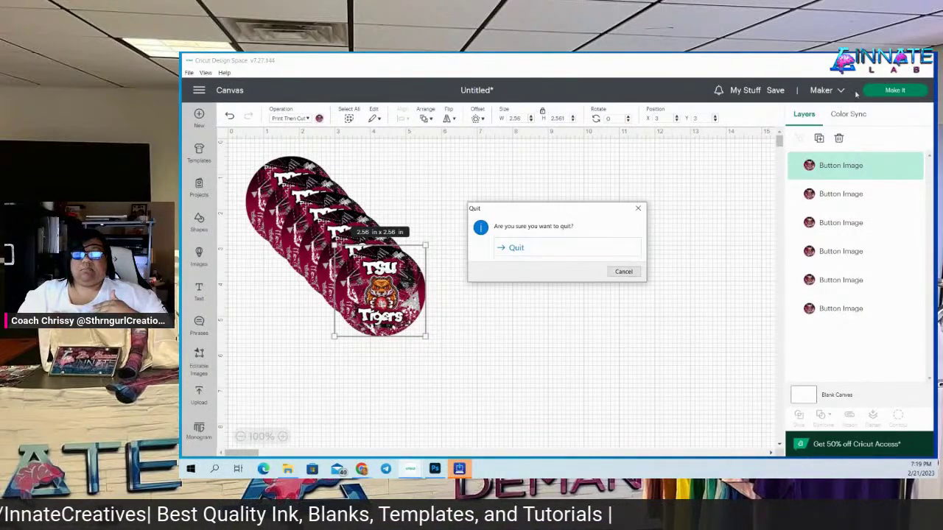
pyautogui.click(518, 248)
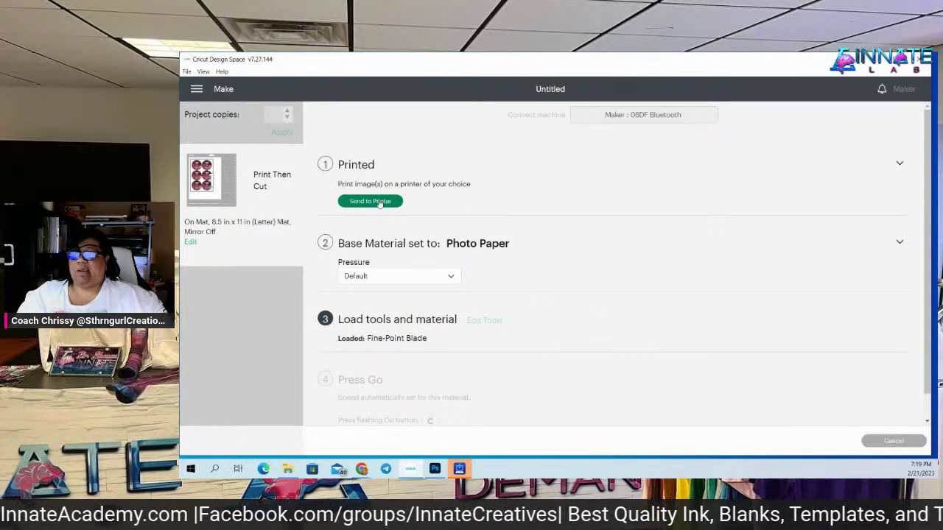
pyautogui.click(379, 204)
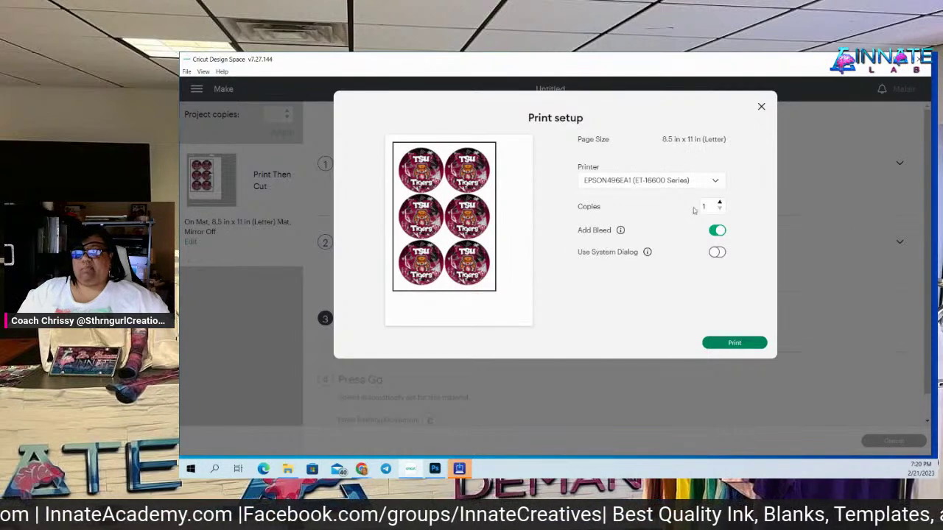
pyautogui.click(716, 252)
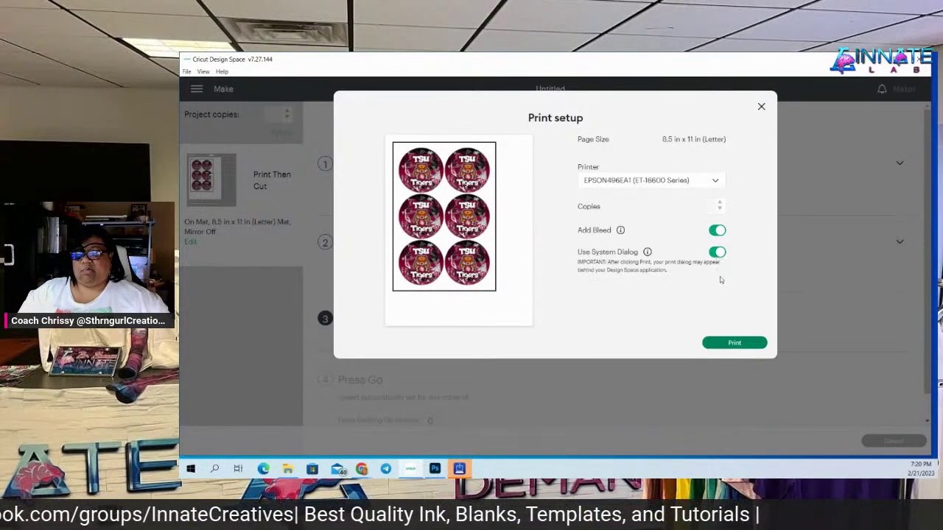
pyautogui.click(733, 343)
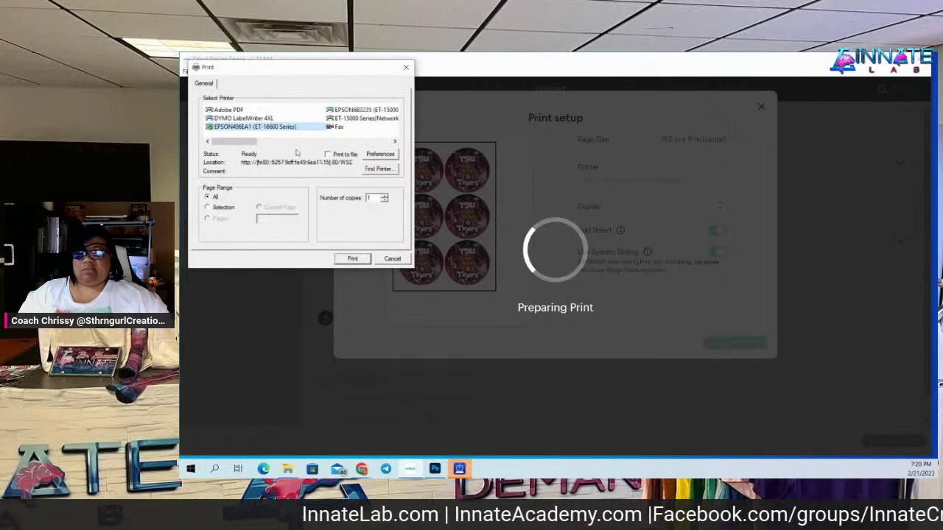
# - Print the button sheet on the EPSON6B3235 (ET-15000) printer using the Party Favors (Glossy) preset
pyautogui.click(356, 111)
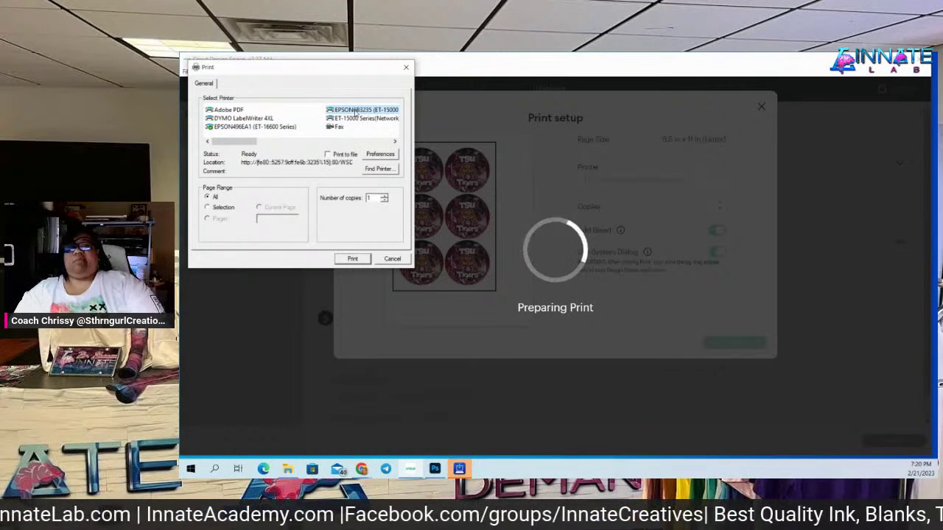
pyautogui.click(380, 154)
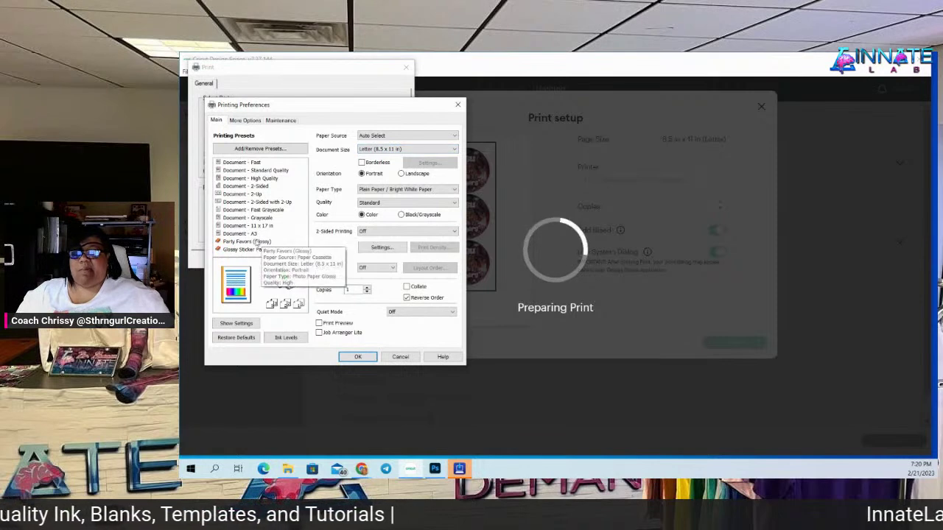
pyautogui.click(256, 243)
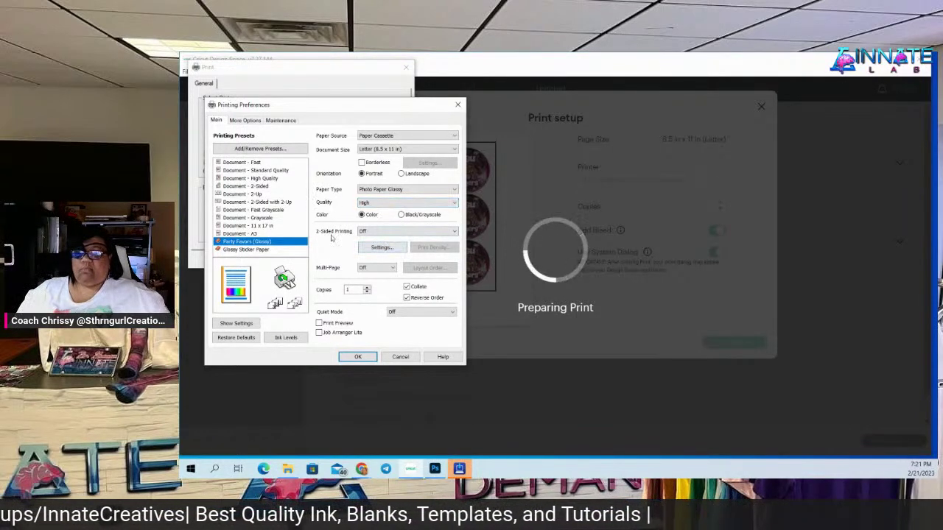
pyautogui.click(361, 358)
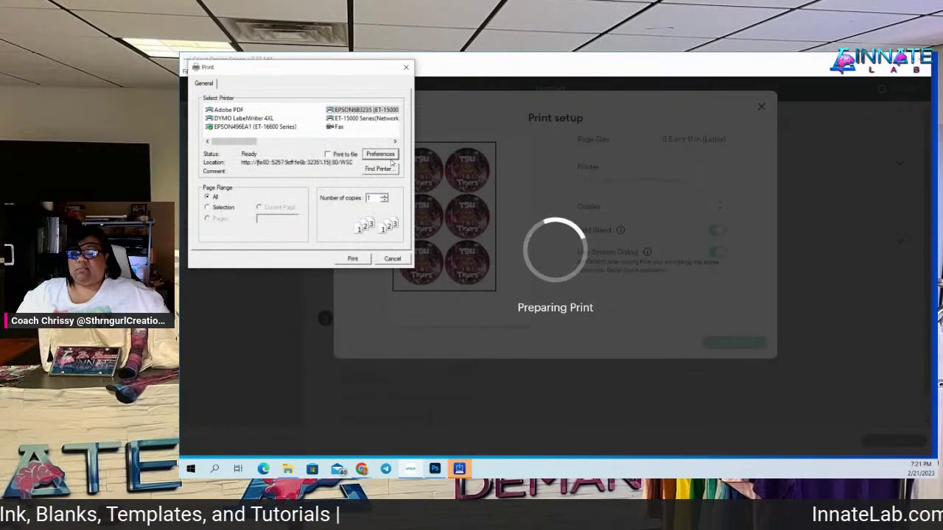
pyautogui.click(359, 259)
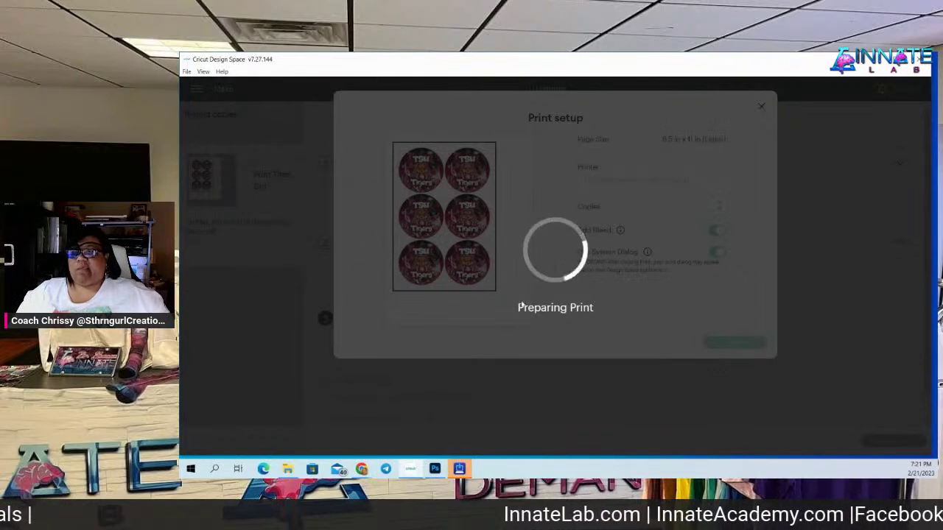
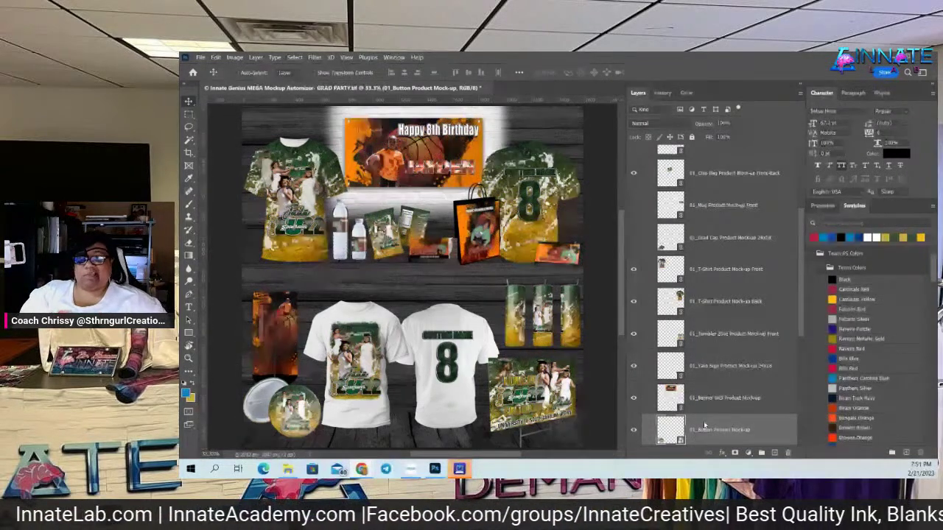
# - Delete the 01_Button Product Mock-up layer and place the 01_Capri Sun Product Mock-up file as an embedded object
pyautogui.press('Delete')
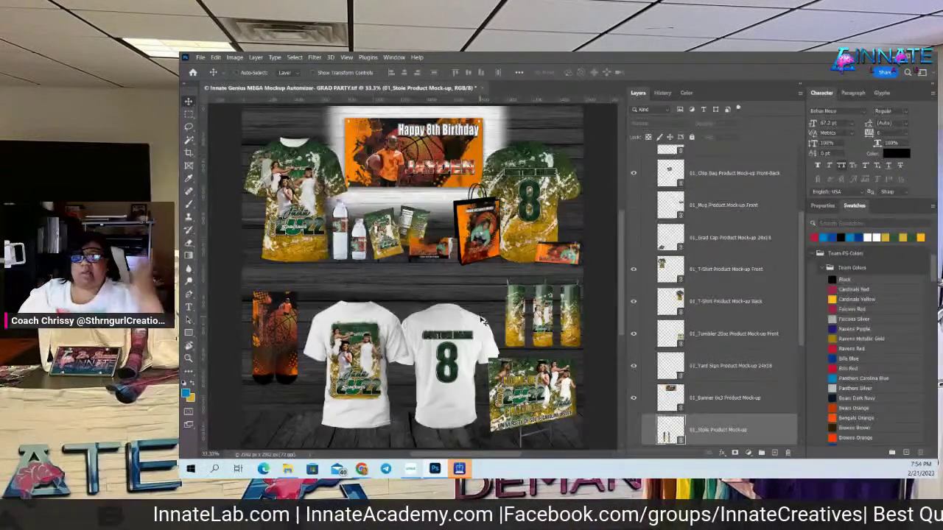
pyautogui.click(200, 57)
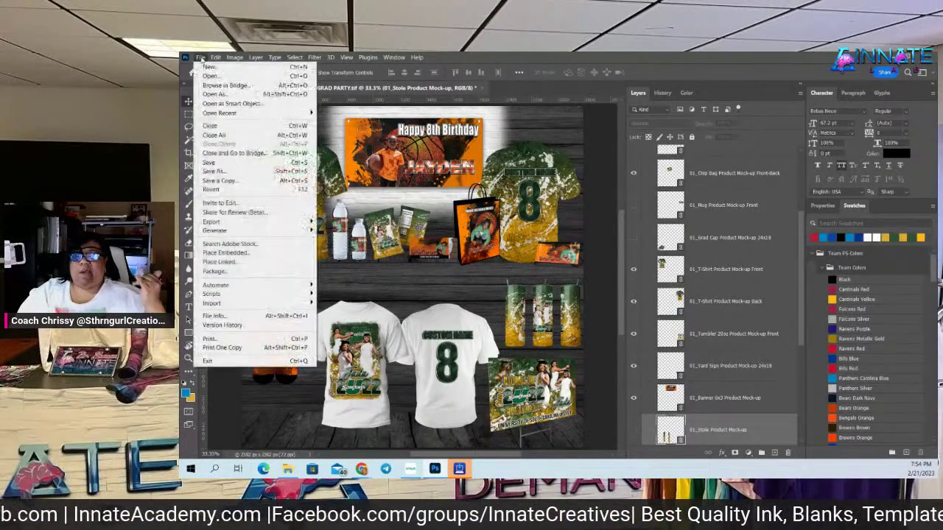
pyautogui.click(240, 253)
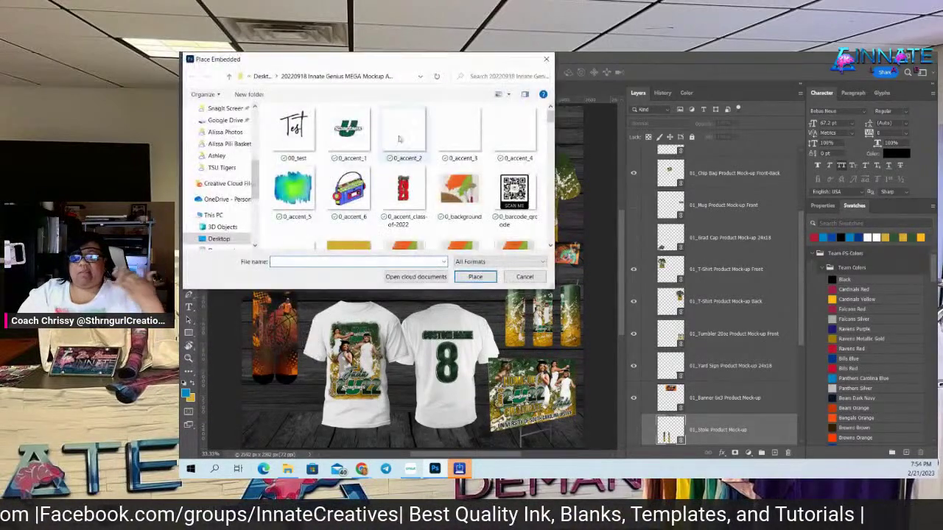
pyautogui.scroll(-1, 460, 148)
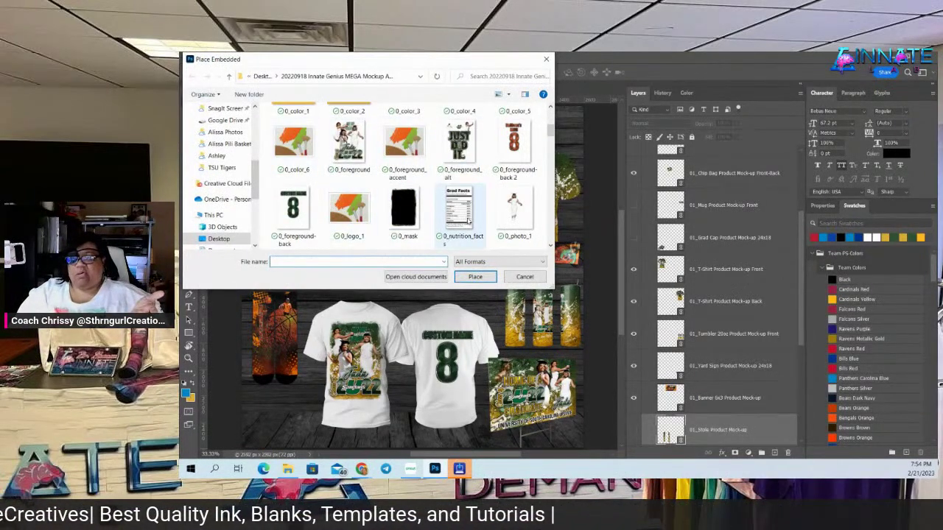
pyautogui.scroll(-2, 469, 220)
pyautogui.scroll(-2, 468, 219)
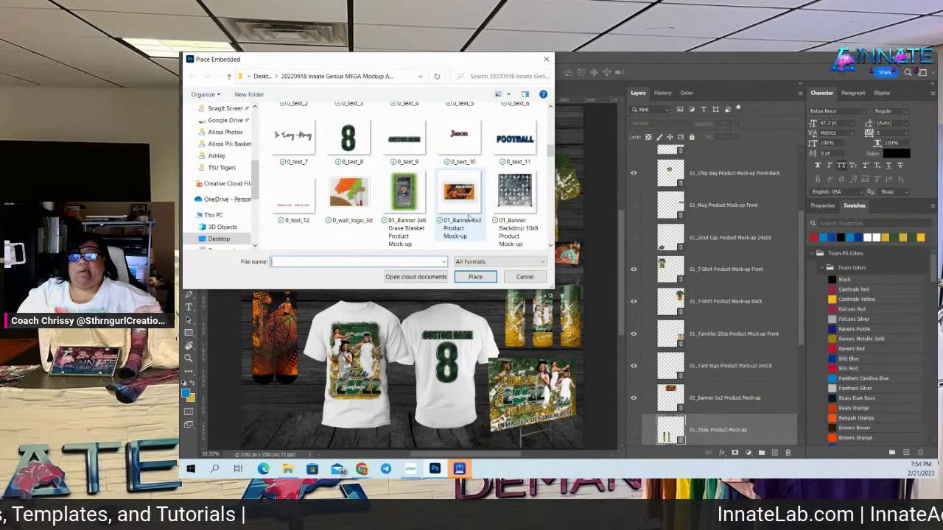
pyautogui.scroll(-1, 468, 220)
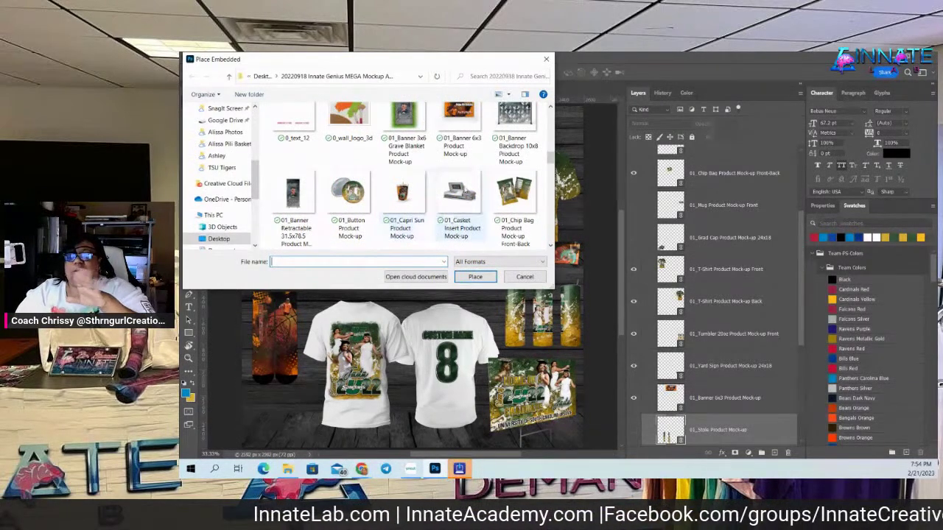
pyautogui.scroll(-4, 464, 184)
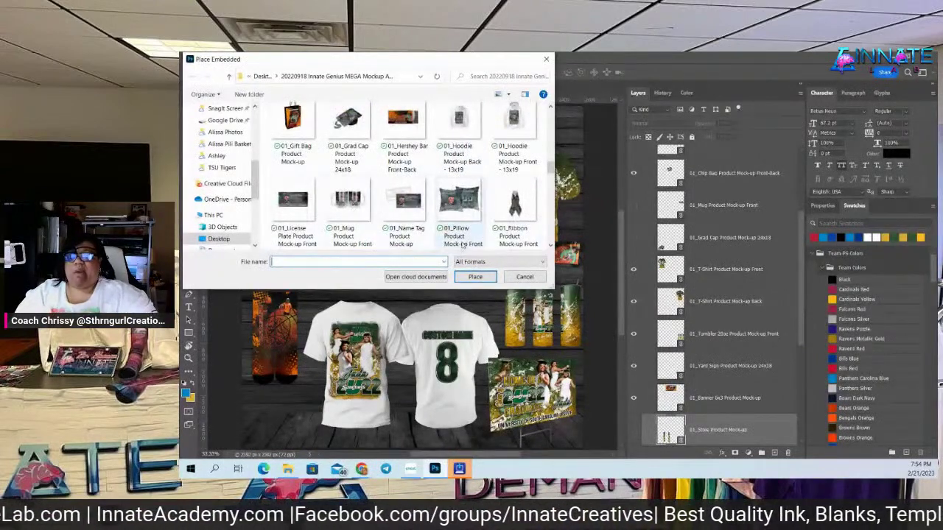
pyautogui.scroll(-4, 460, 221)
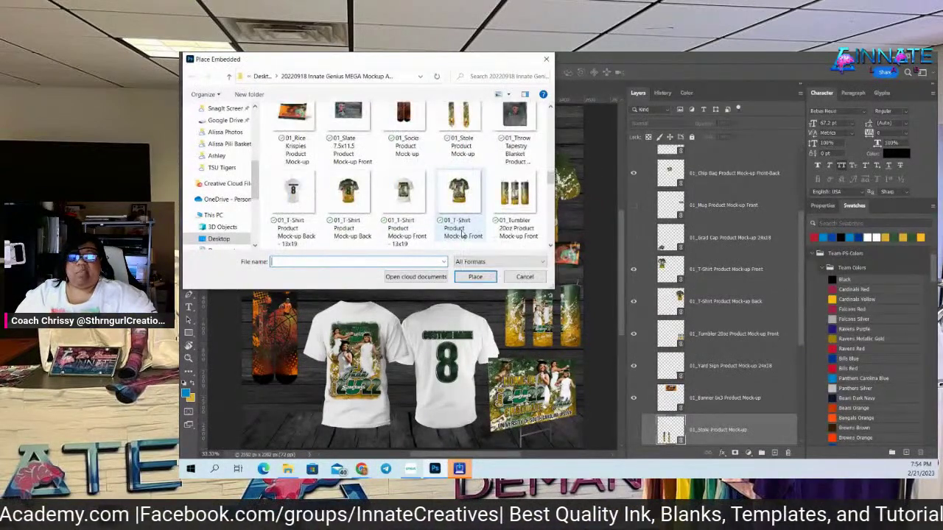
pyautogui.scroll(10, 462, 232)
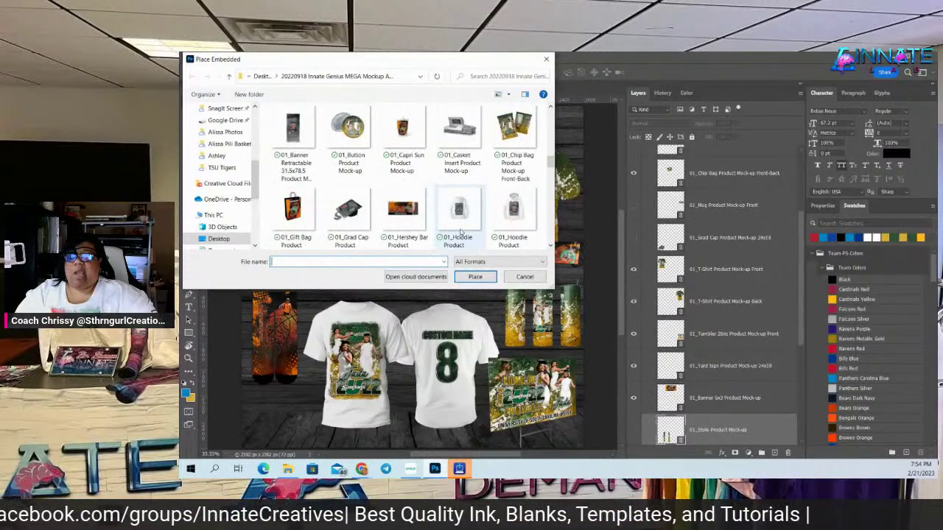
pyautogui.click(353, 144)
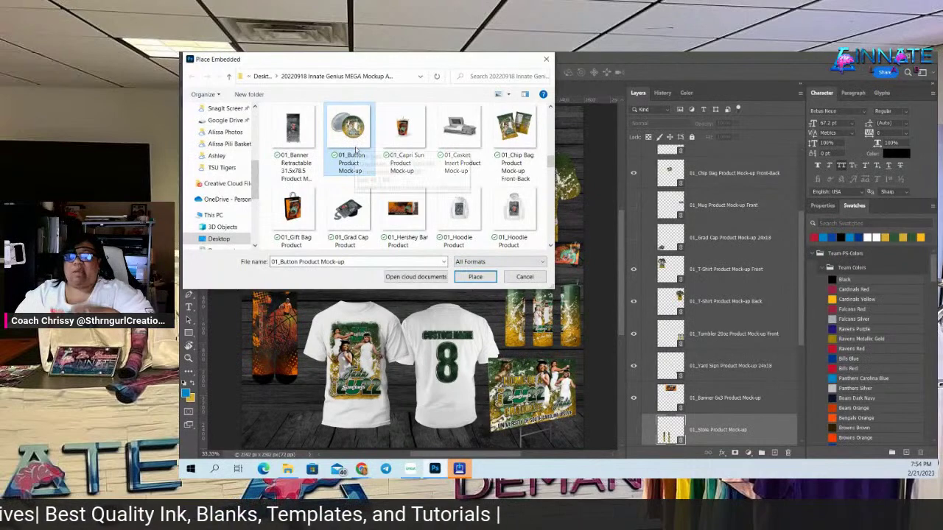
pyautogui.click(402, 131)
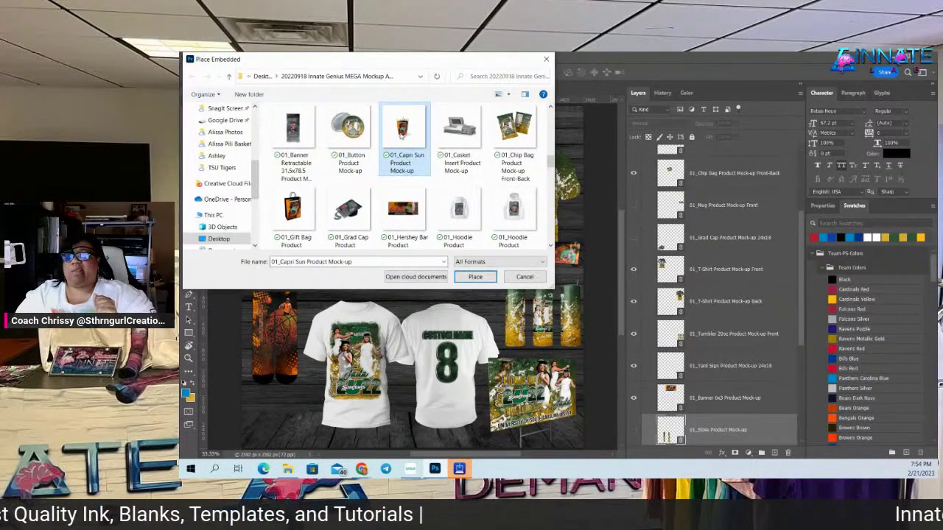
pyautogui.click(475, 276)
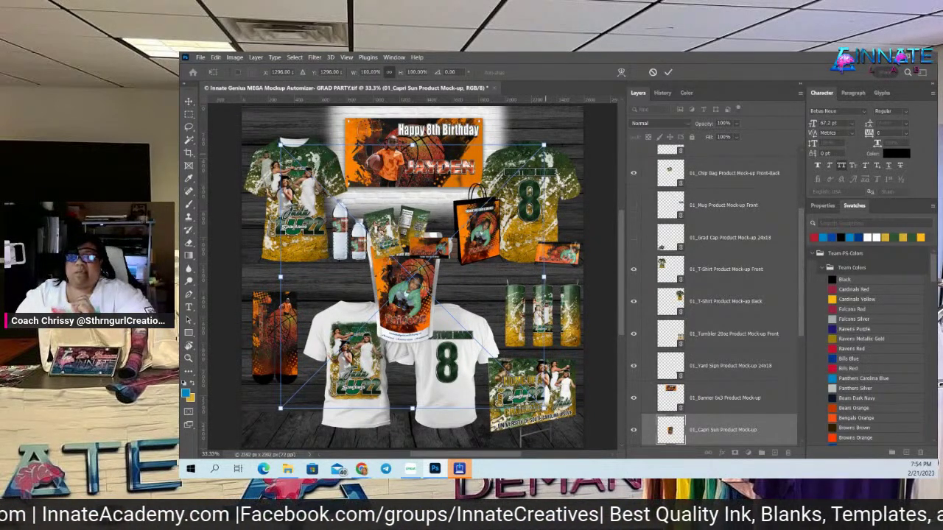
# - Scale the placed Capri Sun pouch to about 68% and position it in front of the socks, beside the white T-shirt front
pyautogui.moveTo(412, 287); pyautogui.dragTo(344, 346)
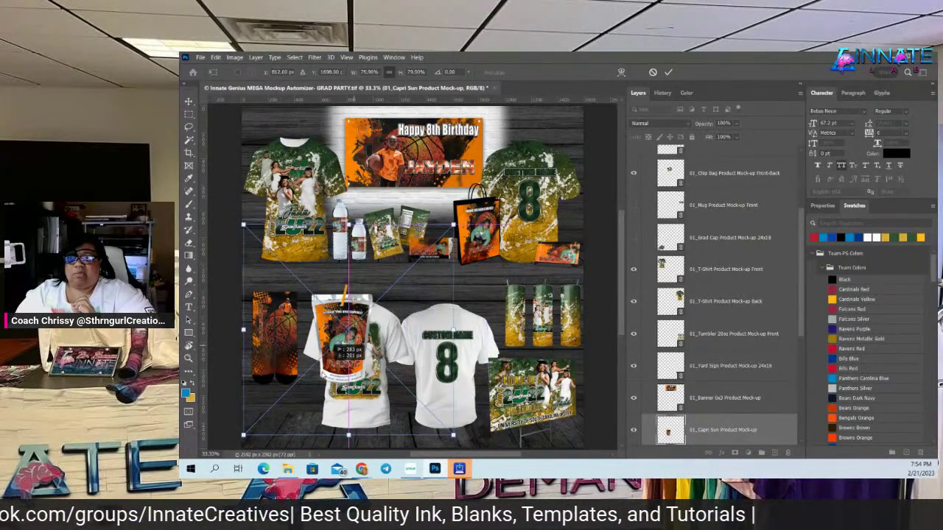
pyautogui.moveTo(341, 346); pyautogui.dragTo(279, 398)
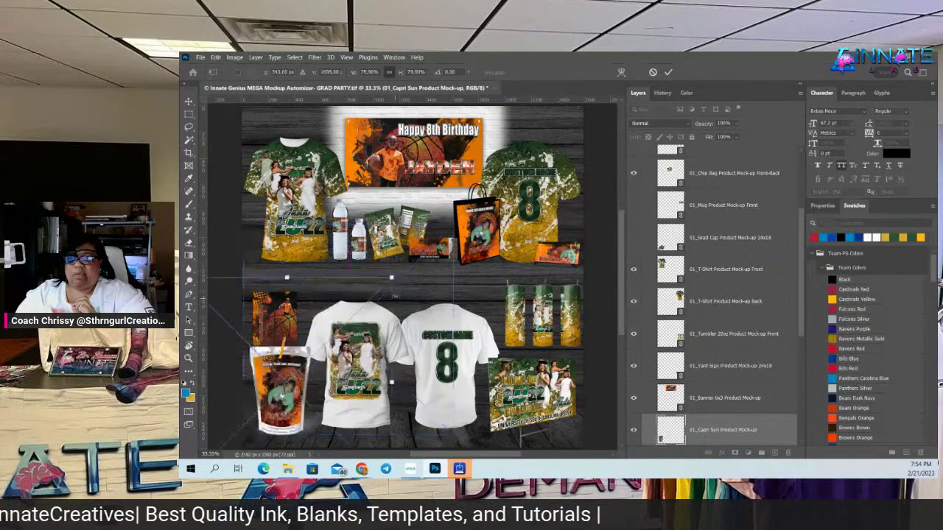
pyautogui.moveTo(391, 278); pyautogui.dragTo(363, 310)
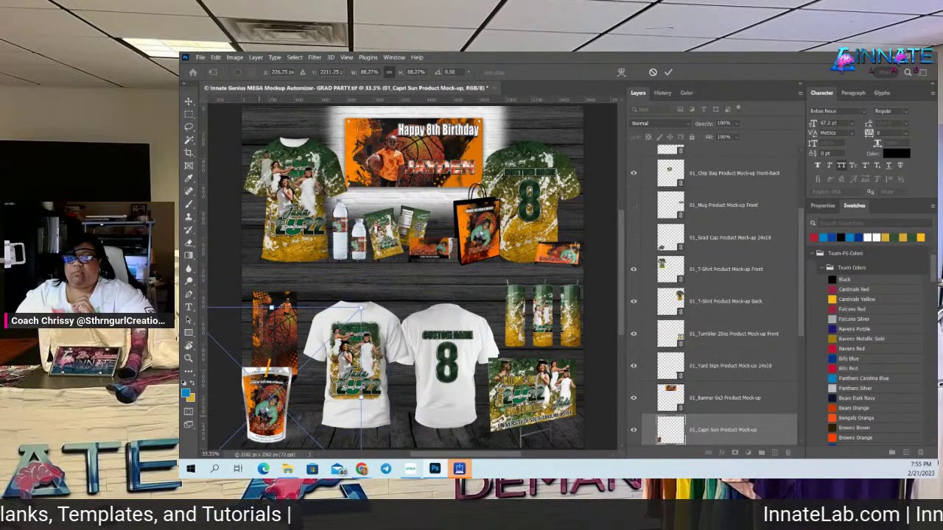
pyautogui.moveTo(267, 409); pyautogui.dragTo(285, 410)
pyautogui.press('Return')
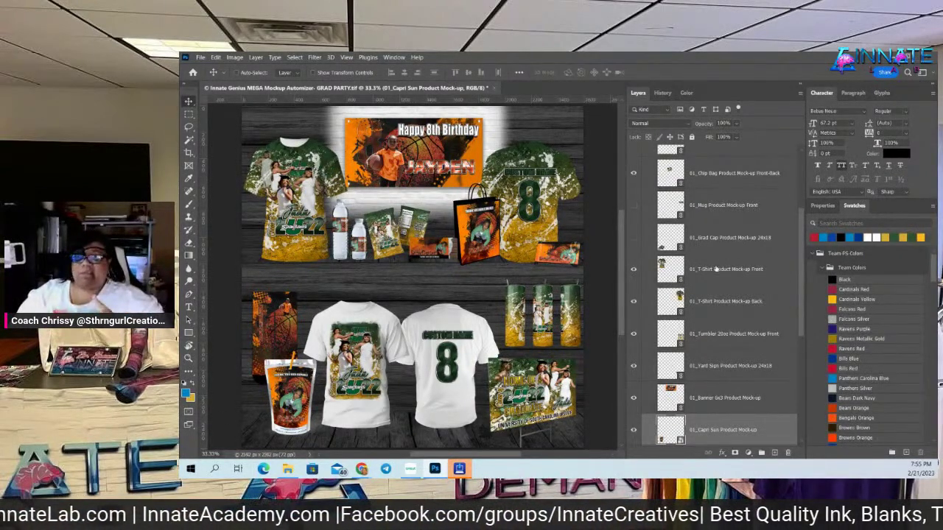
# - Replace the contents of the Capri Sun mock-up layer with the 01_Capri Sun Product Mock-up file
pyautogui.scroll(-1, 715, 269)
pyautogui.scroll(-1, 715, 269)
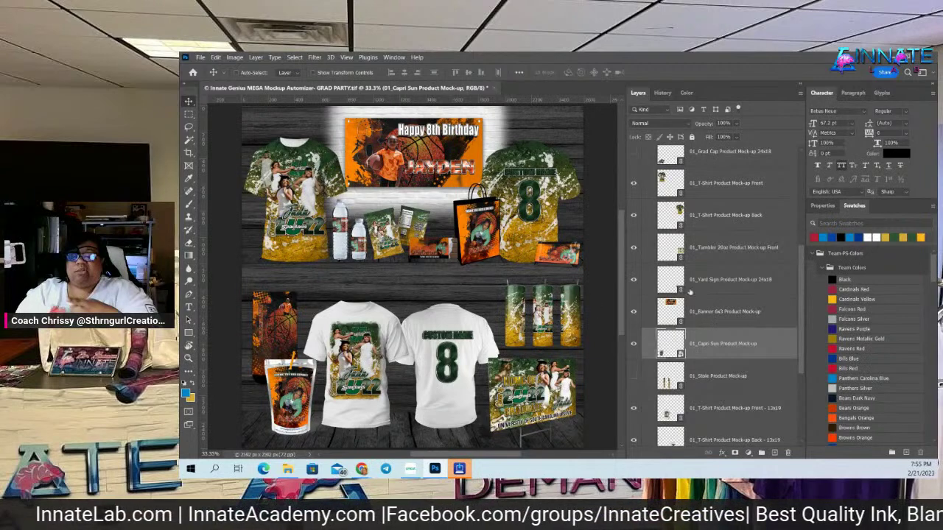
pyautogui.rightClick(718, 337)
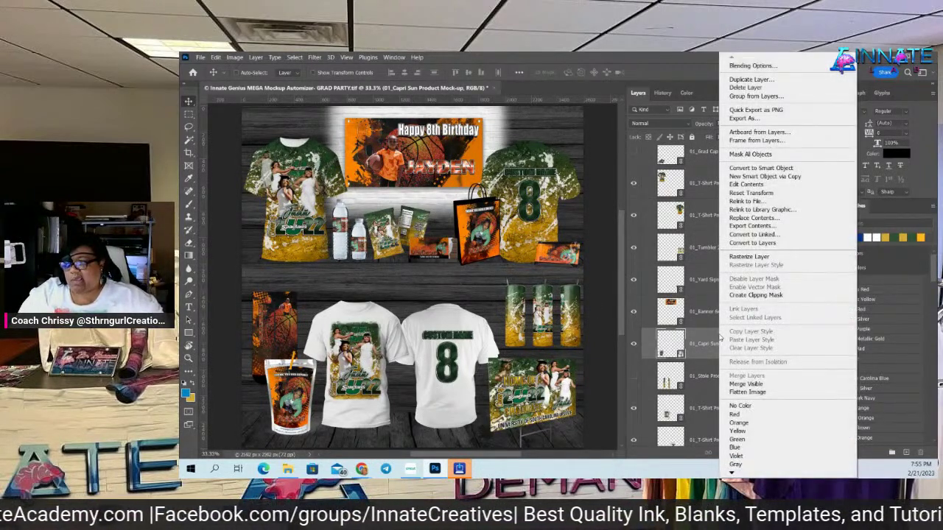
pyautogui.click(757, 207)
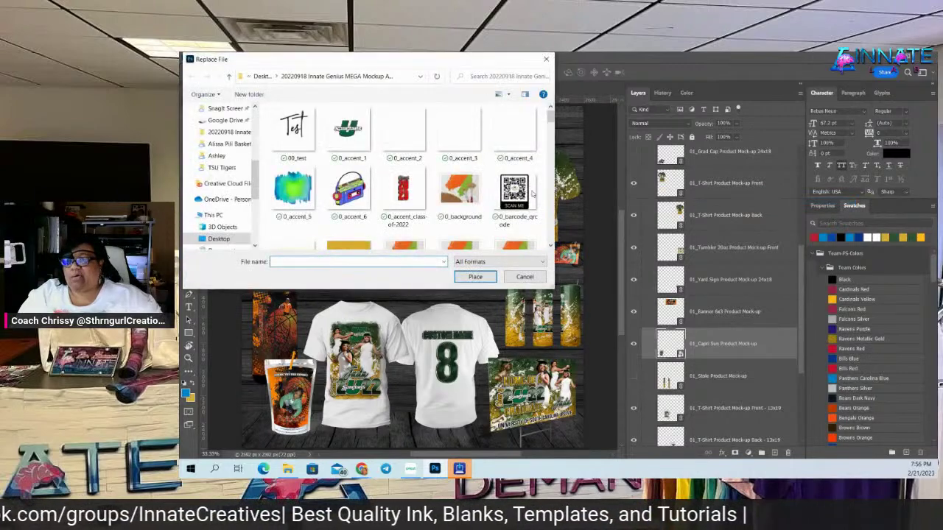
pyautogui.scroll(-10, 404, 175)
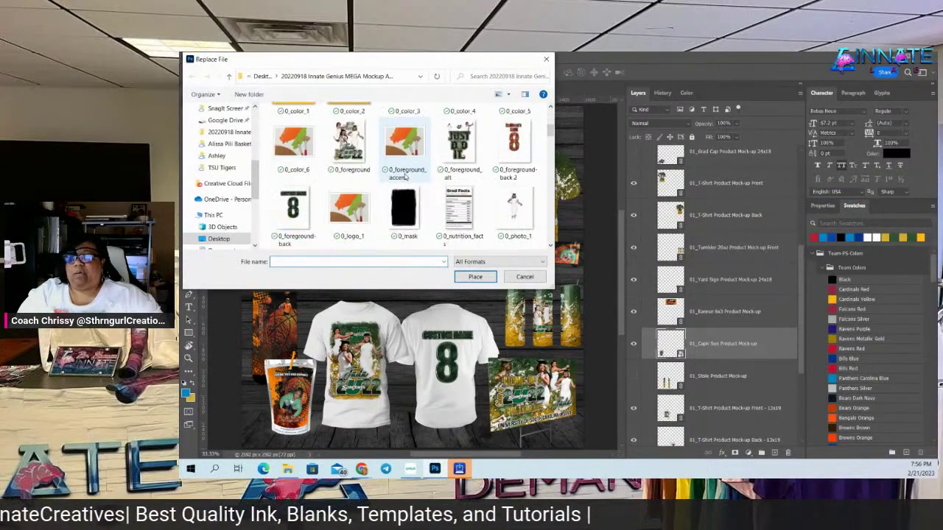
pyautogui.scroll(-2, 403, 176)
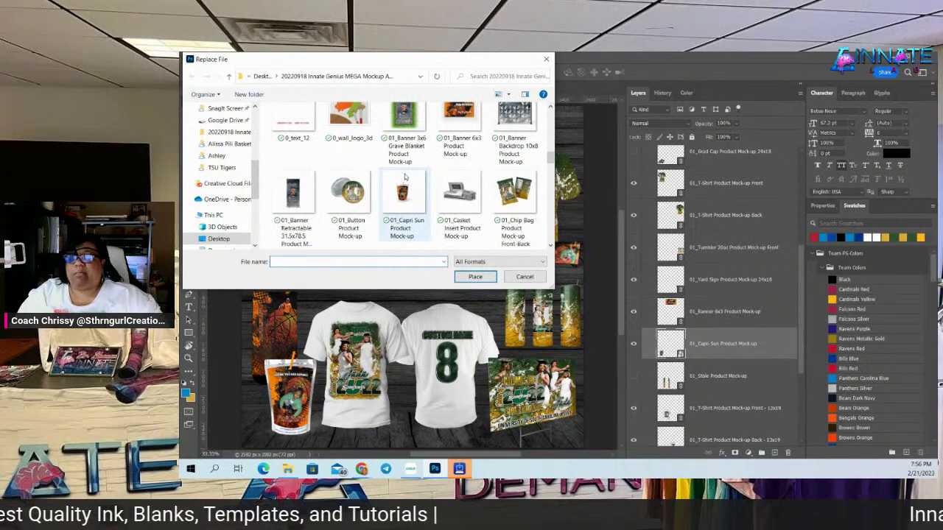
pyautogui.click(406, 203)
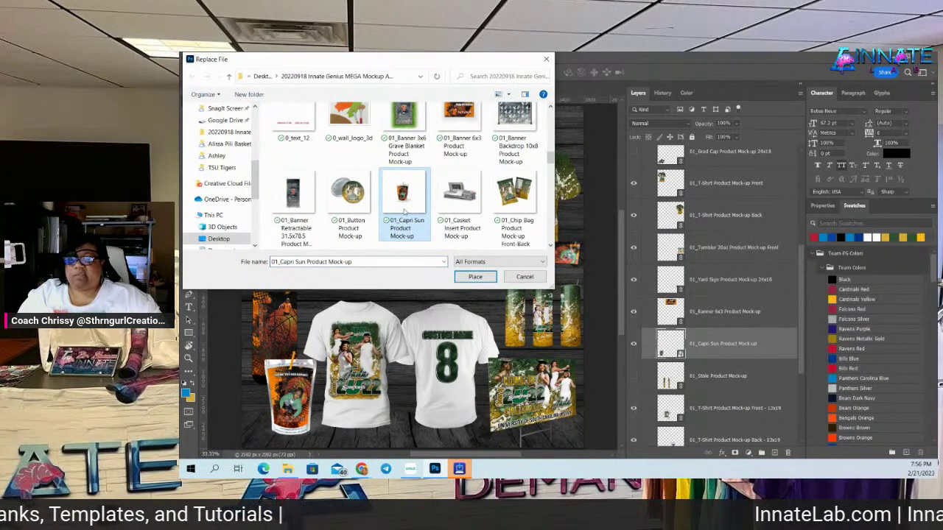
pyautogui.click(476, 277)
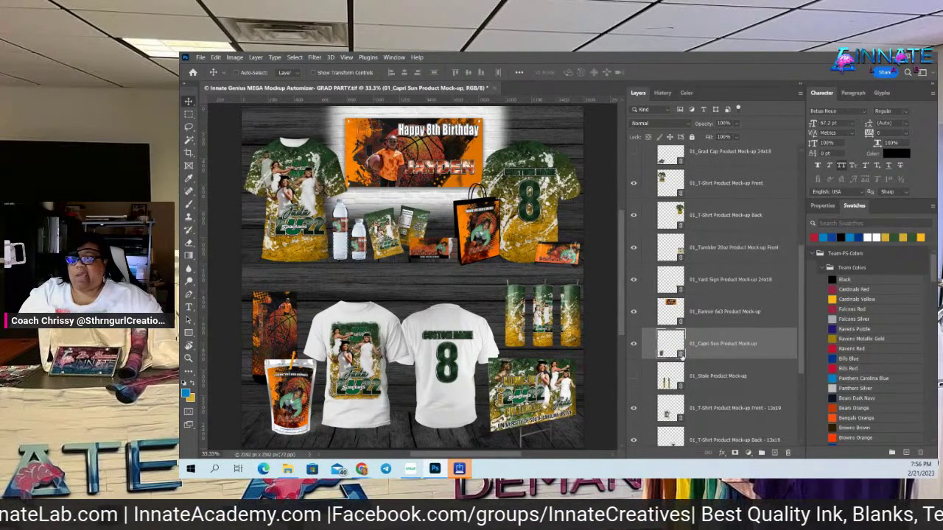
# - Open the Capri Sun mock-up's smart object contents and update its modified linked color layers
pyautogui.doubleClick(682, 355)
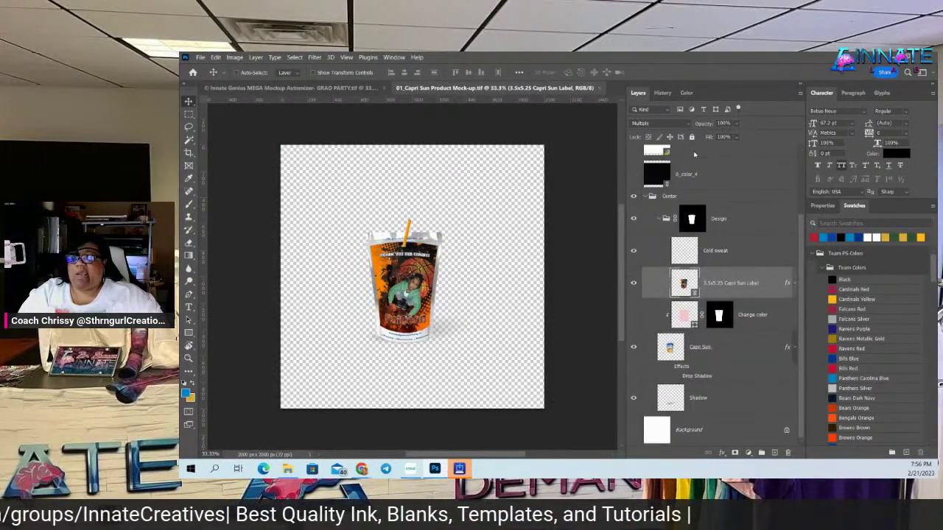
pyautogui.rightClick(693, 154)
pyautogui.click(730, 193)
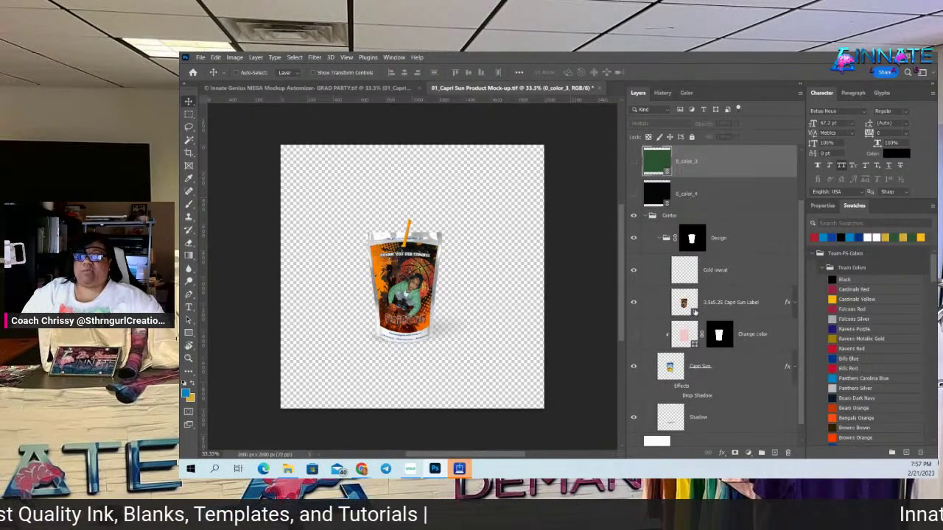
# - Open the 3.5x5.25 Capri Sun Label smart object and update its linked foreground and background to the green-and-gold graduation artwork
pyautogui.click(695, 312)
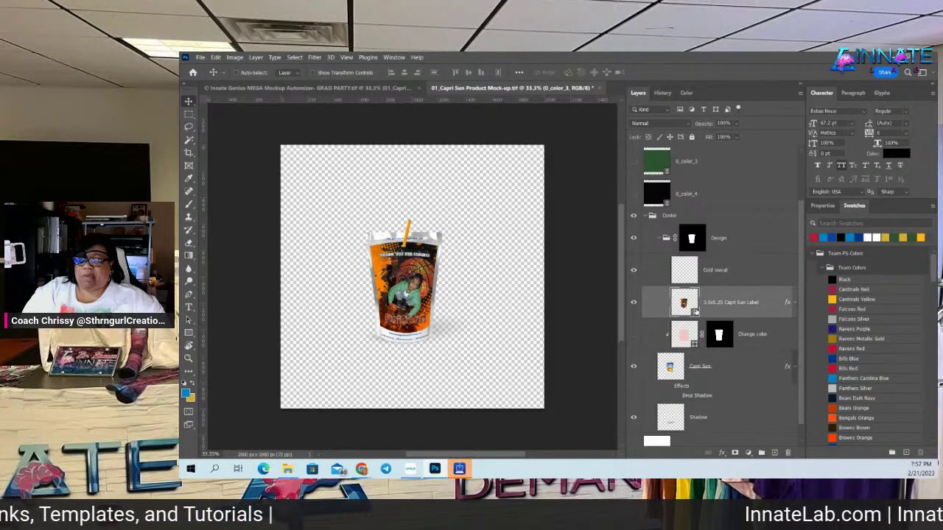
pyautogui.doubleClick(683, 303)
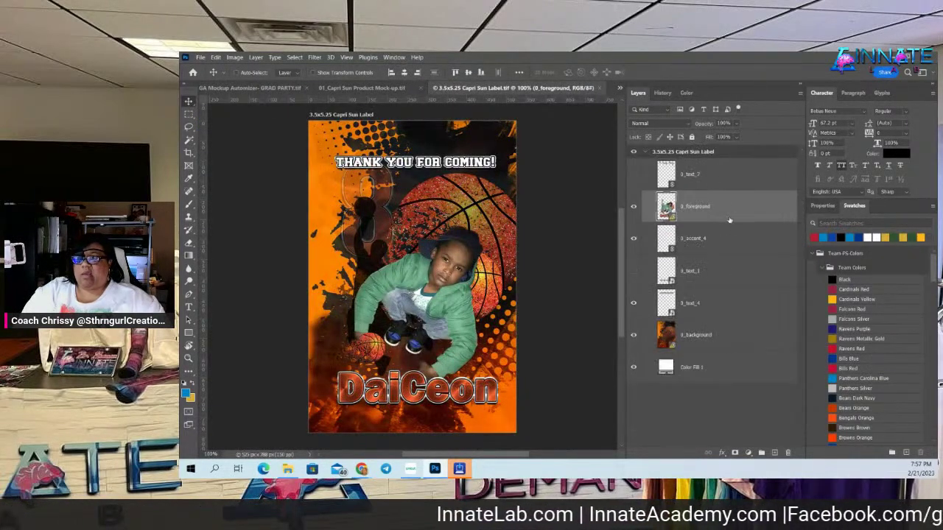
pyautogui.rightClick(729, 217)
pyautogui.click(750, 192)
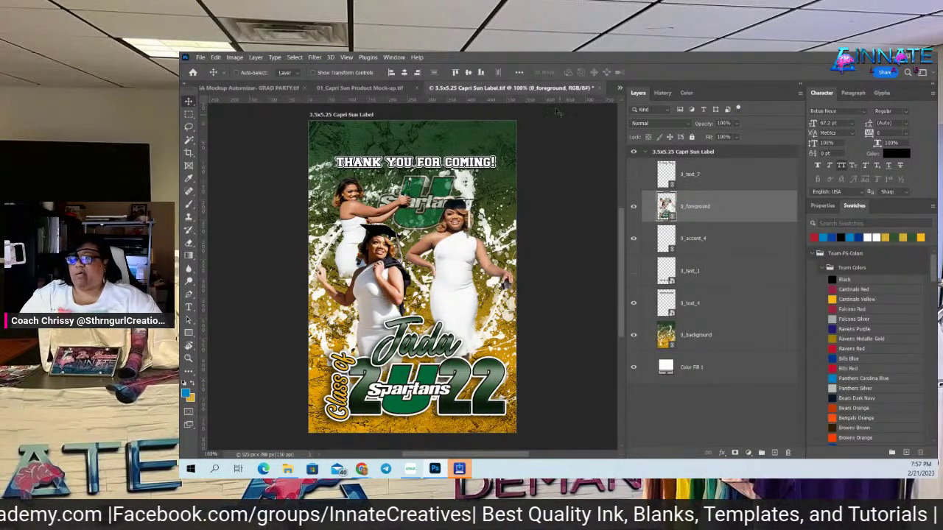
# - Close the 3.5x5.25 Capri Sun Label and 01_Capri Sun Product Mock-up documents, saving the changes to both
pyautogui.click(600, 89)
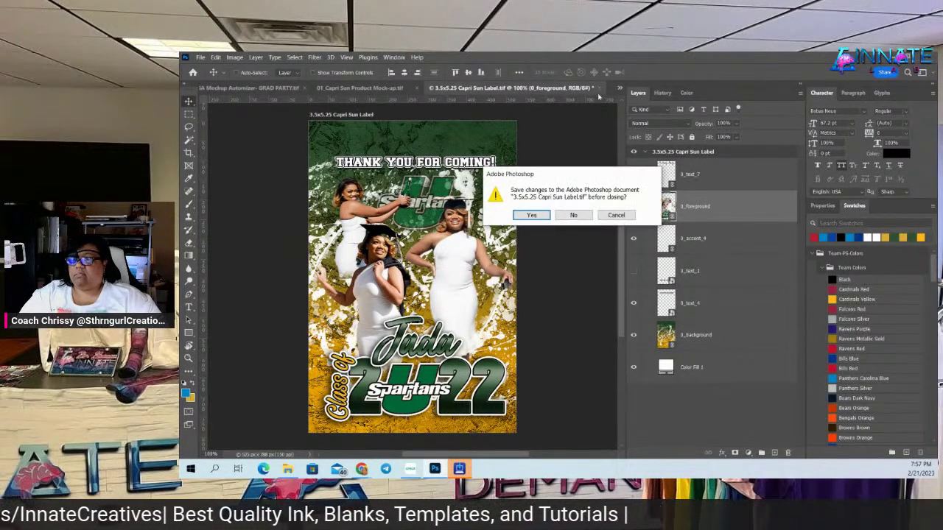
pyautogui.click(534, 215)
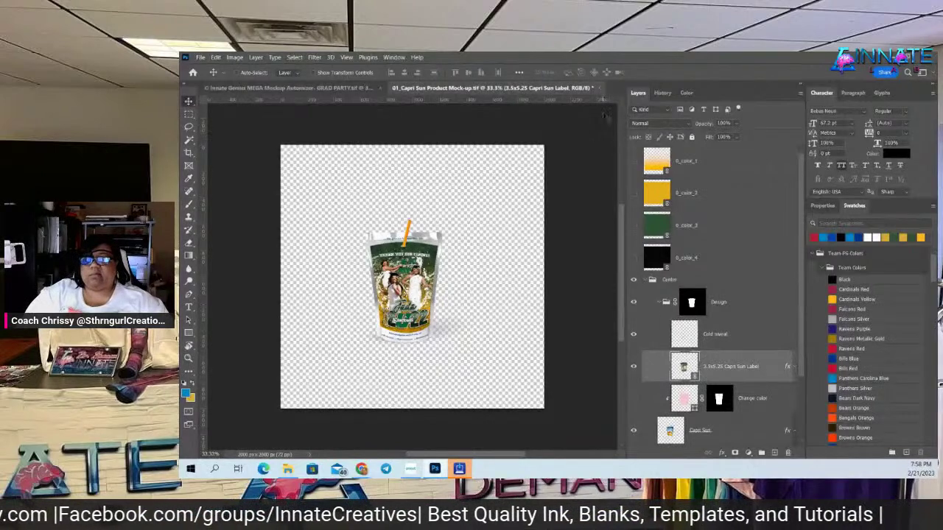
pyautogui.click(598, 88)
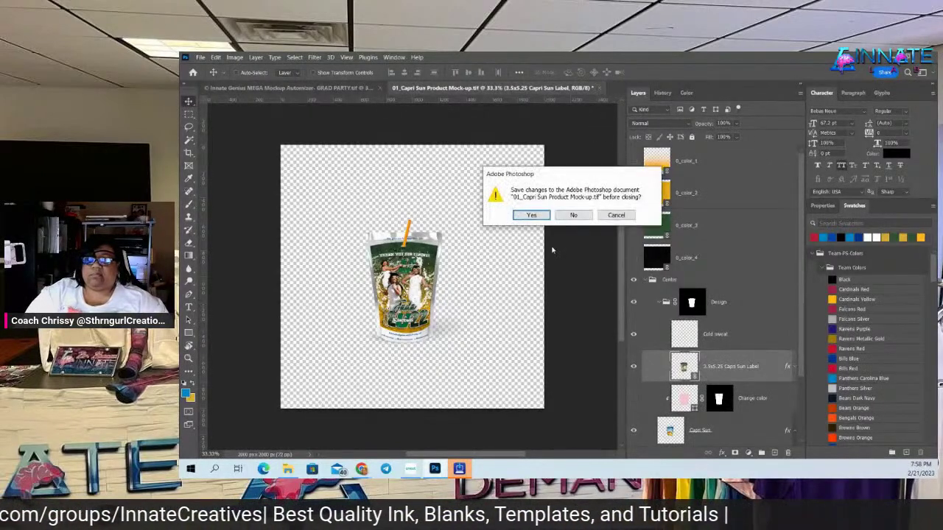
pyautogui.click(532, 215)
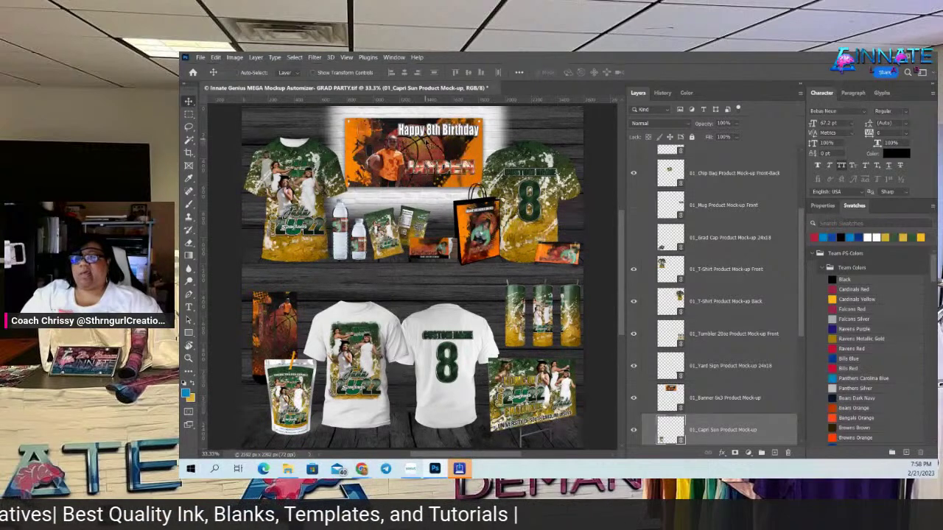
# - Look through the product mock-up files available for embedded placement in the MEGA Mockup folder, without placing any
pyautogui.click(200, 57)
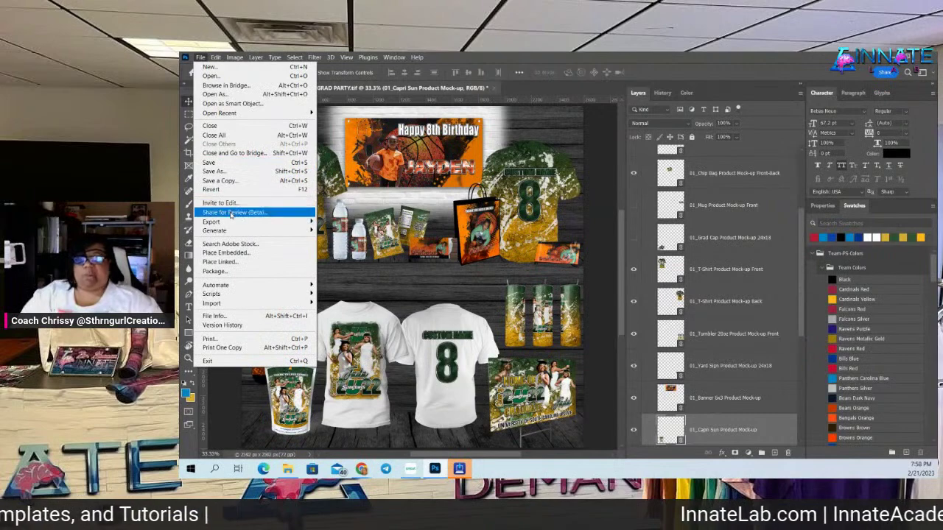
pyautogui.click(226, 252)
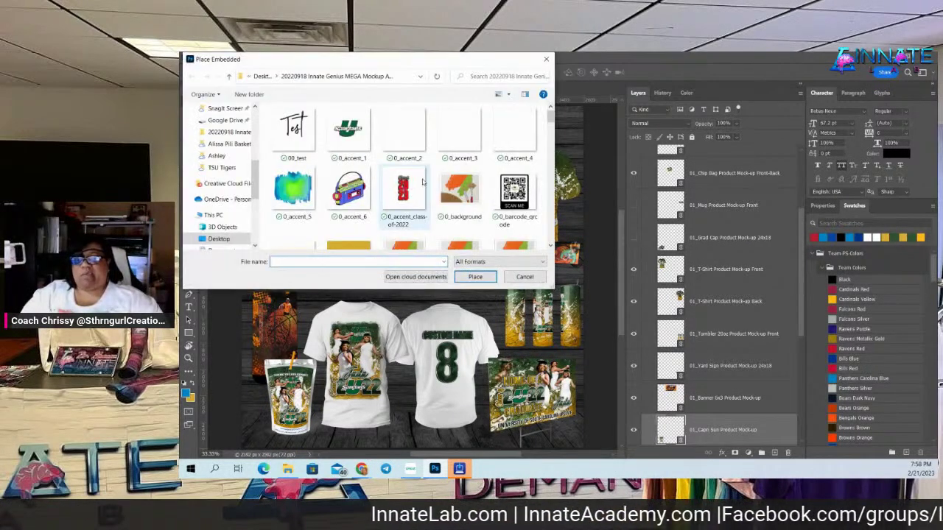
pyautogui.scroll(-10, 413, 185)
pyautogui.scroll(-3, 423, 181)
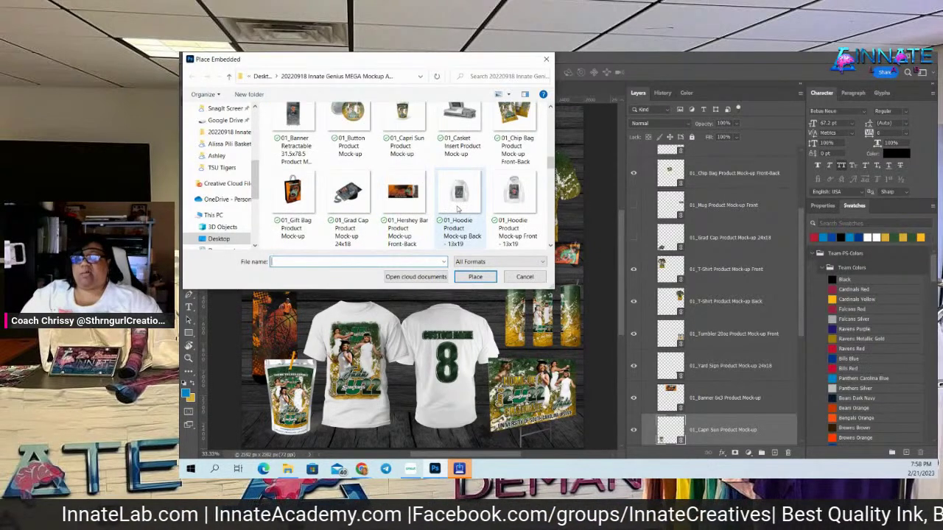
pyautogui.scroll(-1, 456, 209)
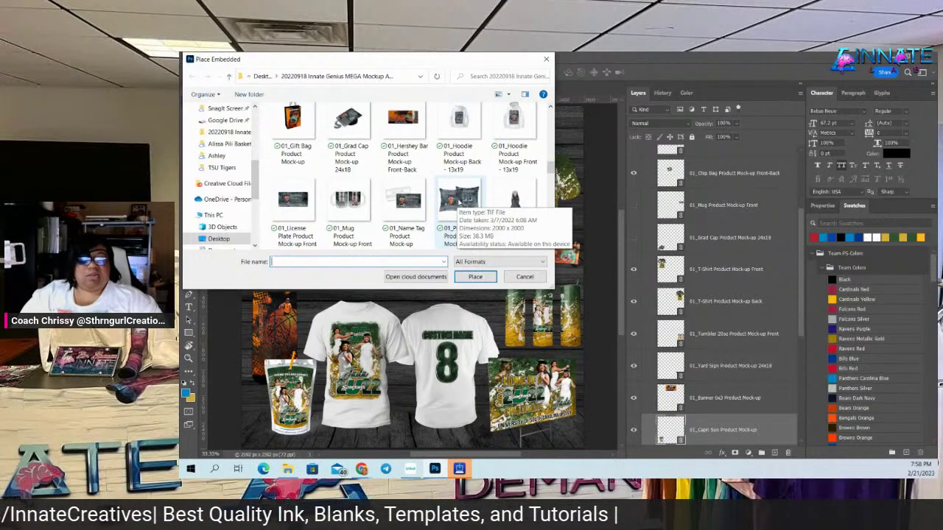
pyautogui.scroll(-1, 459, 201)
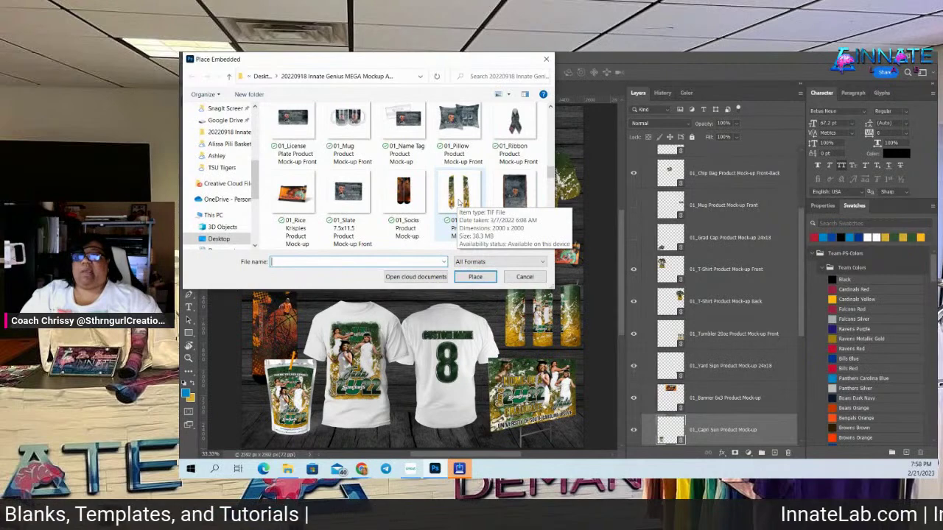
pyautogui.scroll(-1, 460, 201)
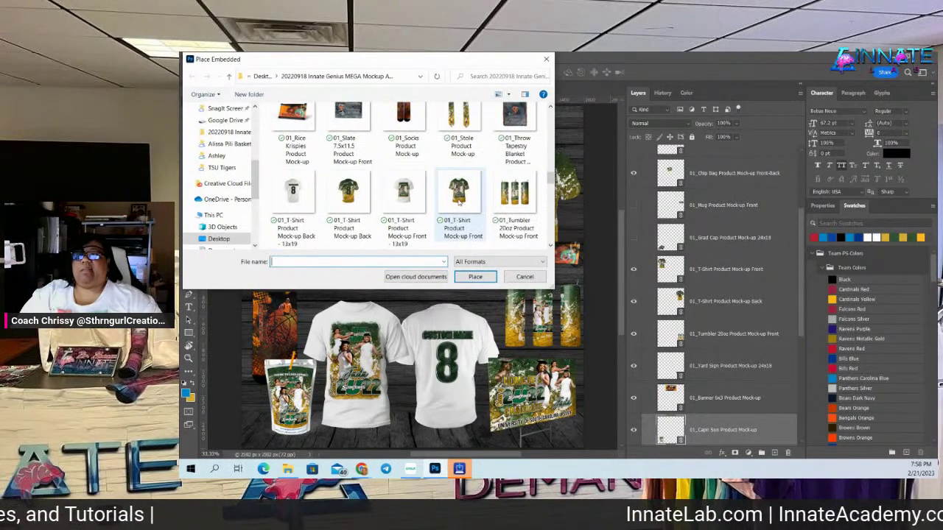
pyautogui.scroll(-1, 460, 201)
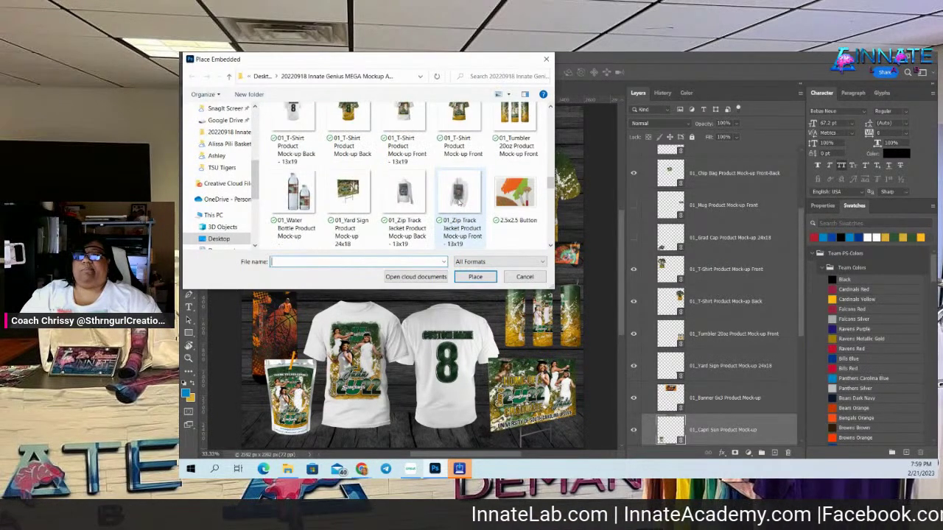
pyautogui.scroll(-1, 459, 195)
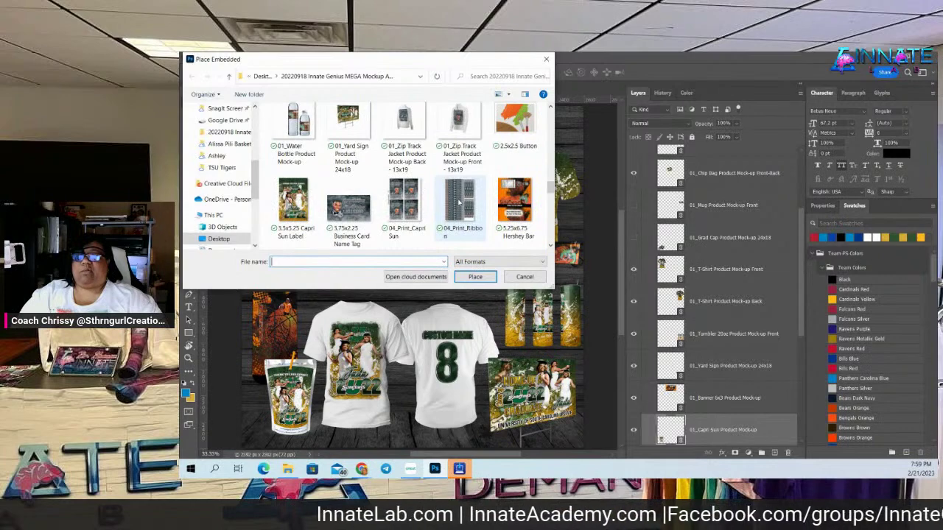
pyautogui.click(525, 277)
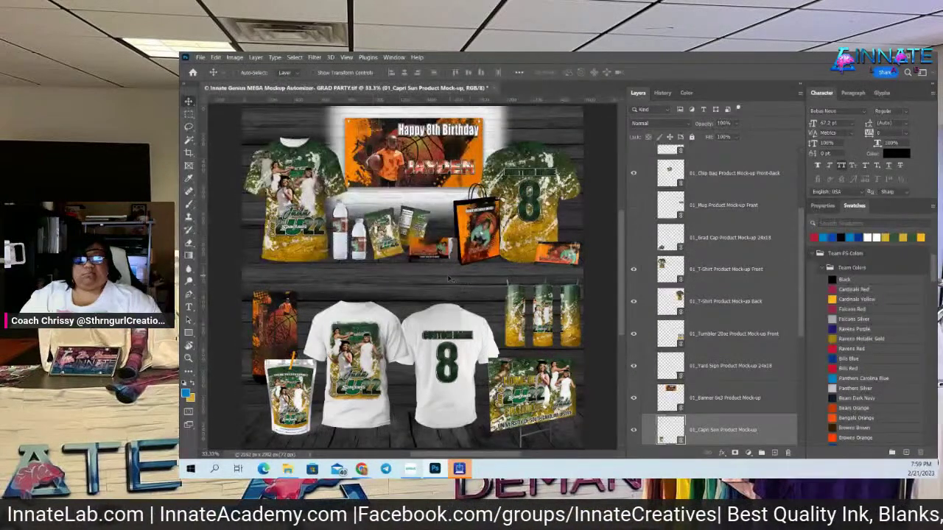